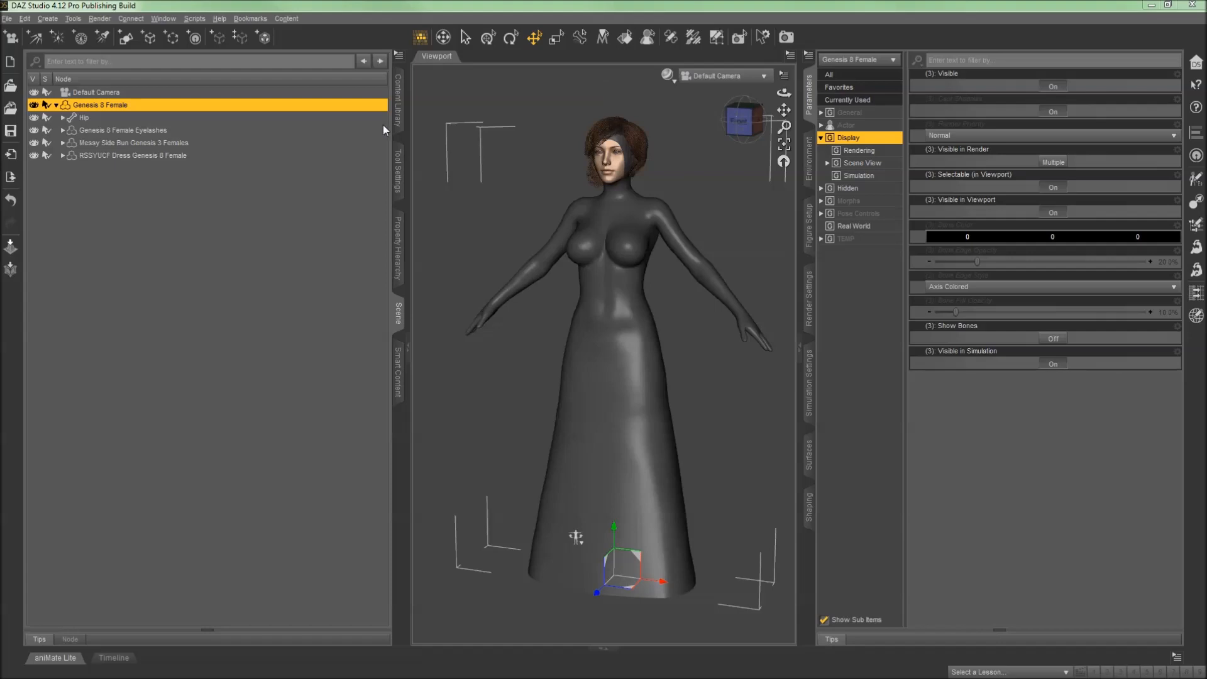
Step: Show the Genesis 8 Female clothing items in the Ultimate Clothing Fixer folder of the content library
click(398, 104)
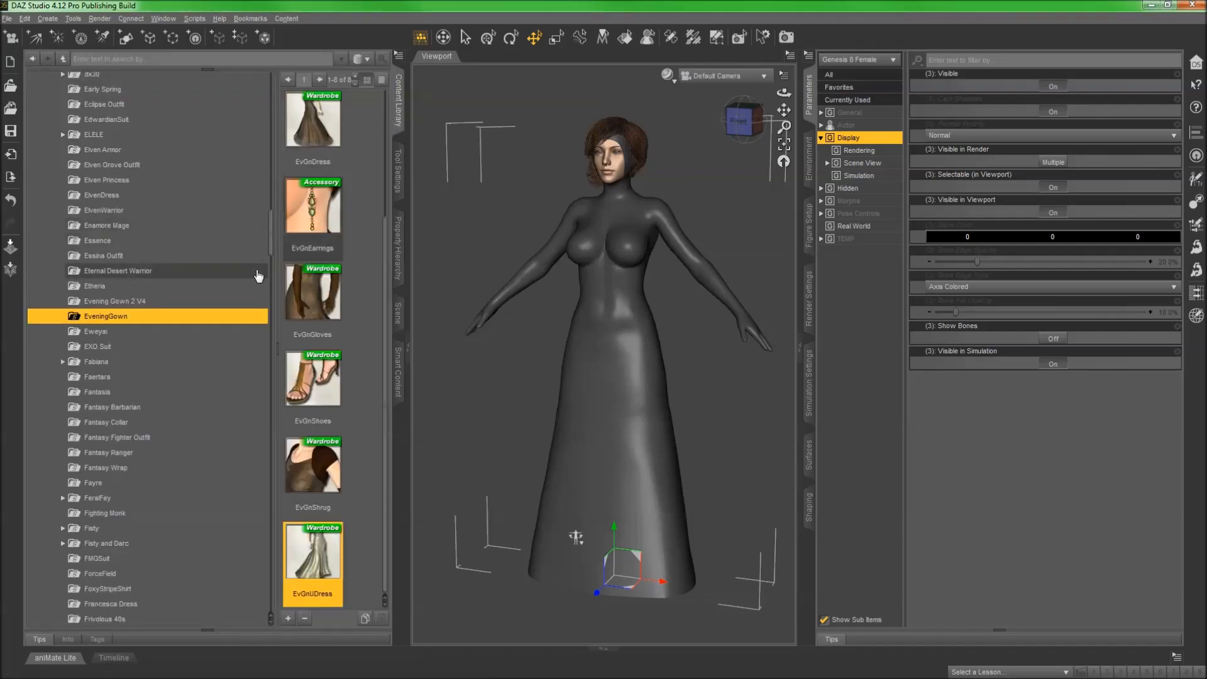
scroll(257, 276, up, 6)
scroll(258, 277, down, 20)
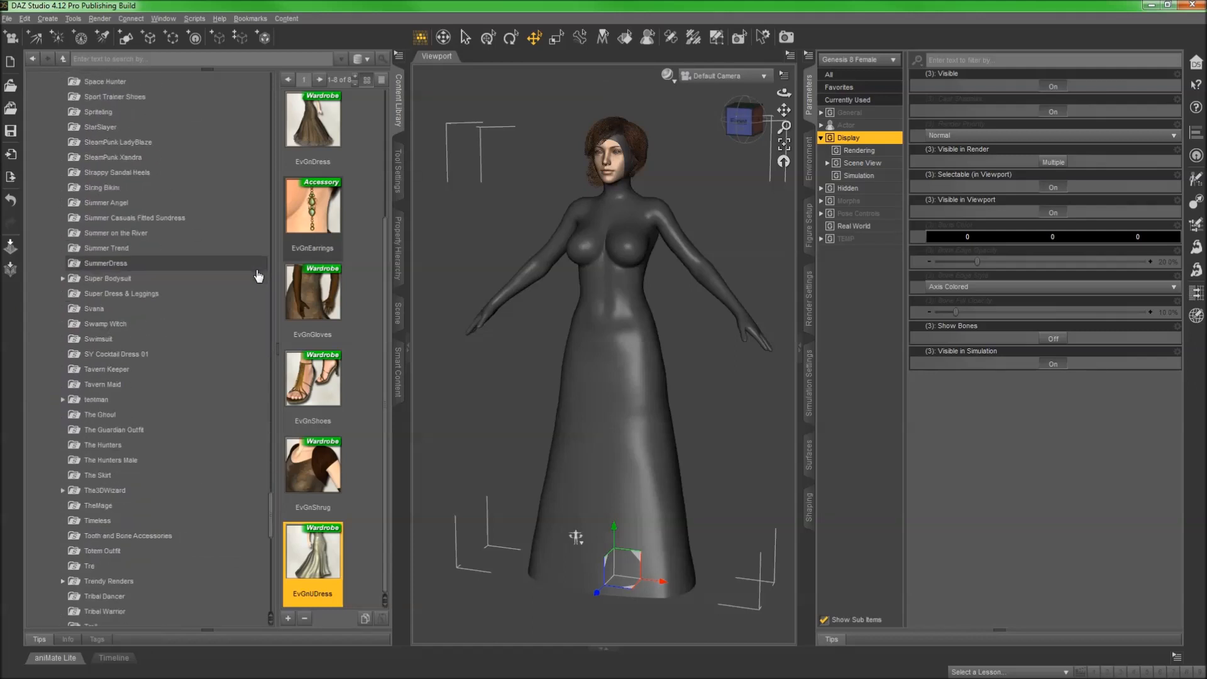
scroll(258, 277, down, 15)
click(209, 439)
click(202, 422)
click(202, 438)
click(198, 452)
click(193, 468)
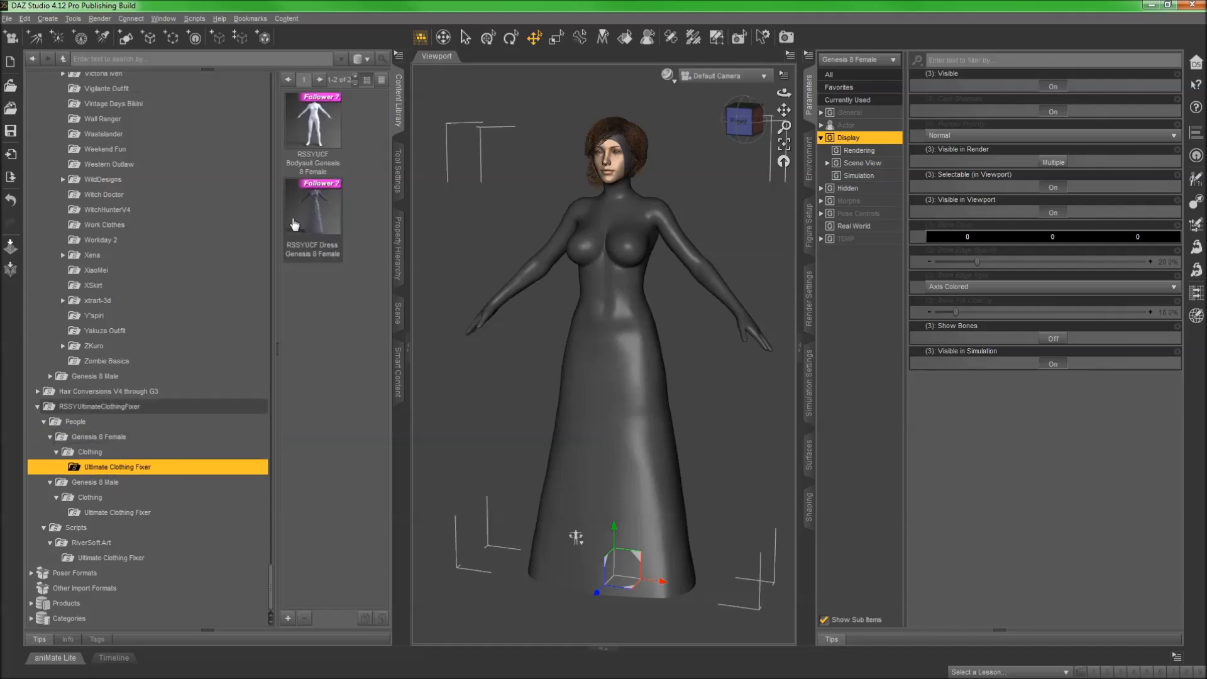
Step: Return to the scene hierarchy and select the RSSYUCF Dress Genesis 8 Female item to inspect its settings
scroll(208, 314, up, 5)
scroll(197, 316, up, 20)
scroll(202, 320, up, 20)
scroll(203, 317, up, 20)
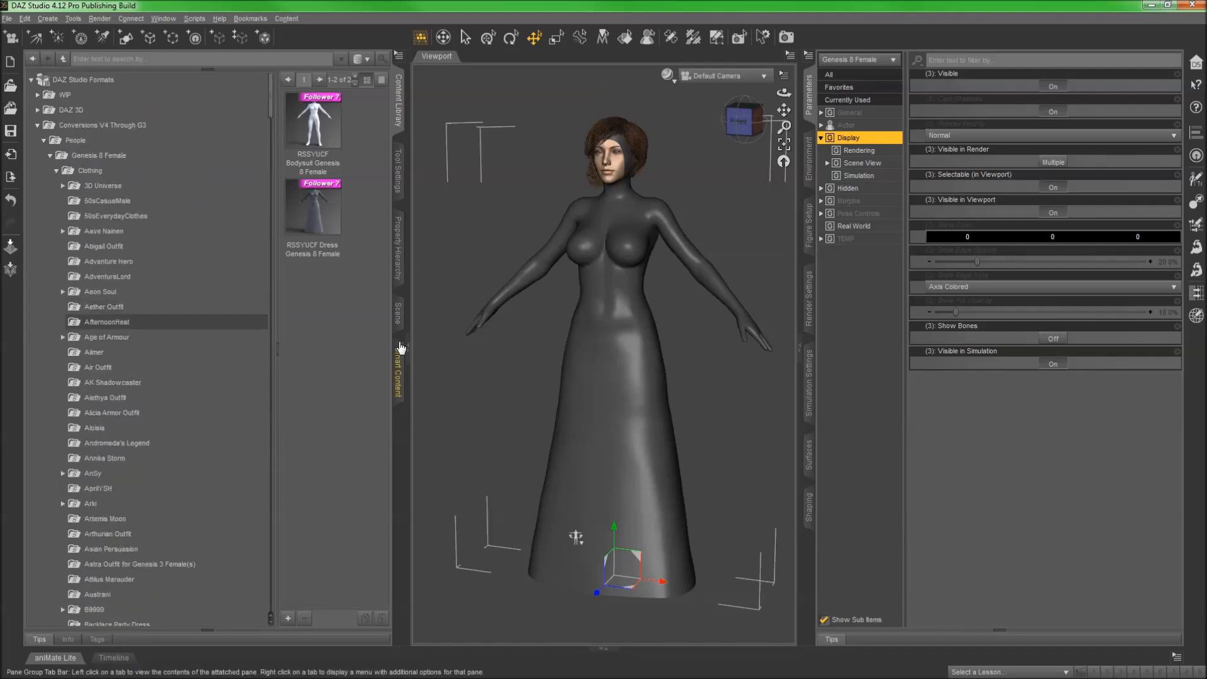
click(398, 319)
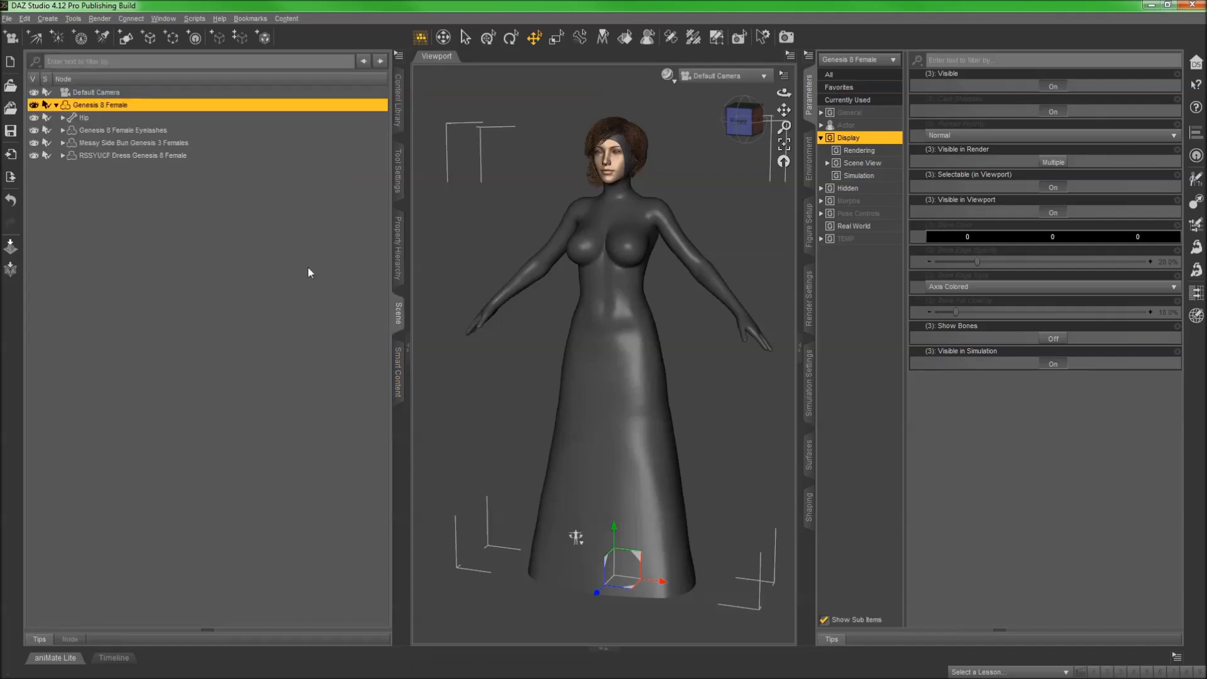
click(238, 157)
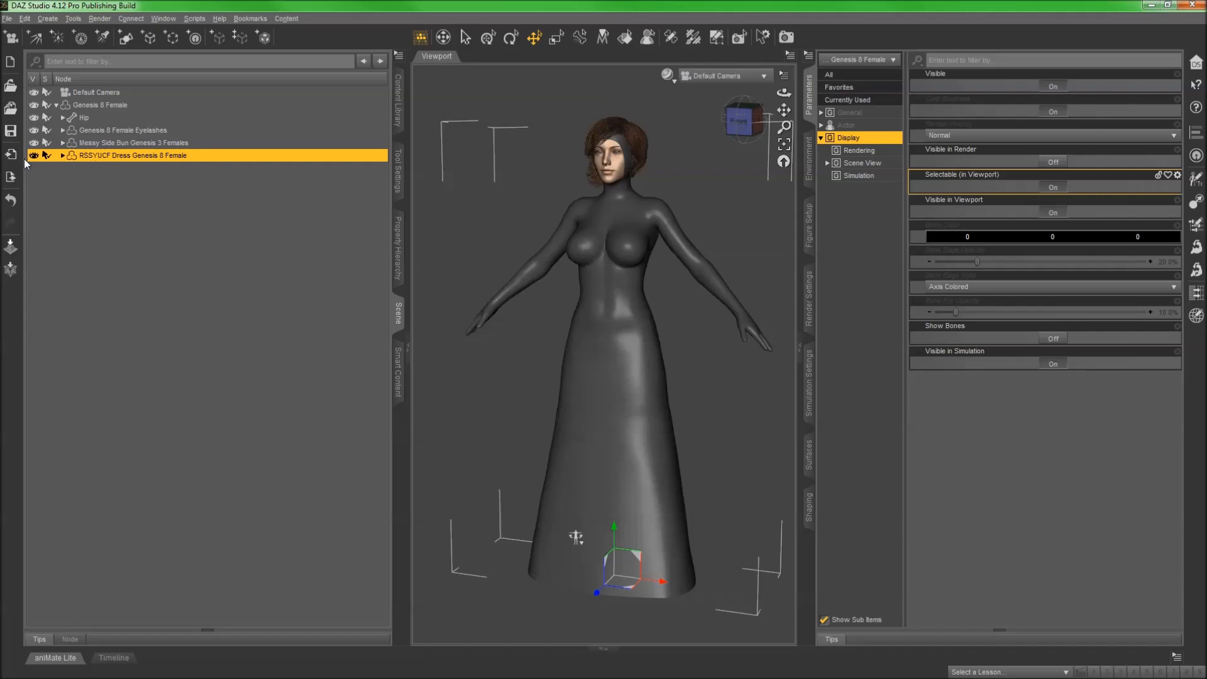
Step: Load the EvGnUDress from the EveningGown clothing folder onto the Genesis 8 Female figure
click(272, 113)
click(371, 108)
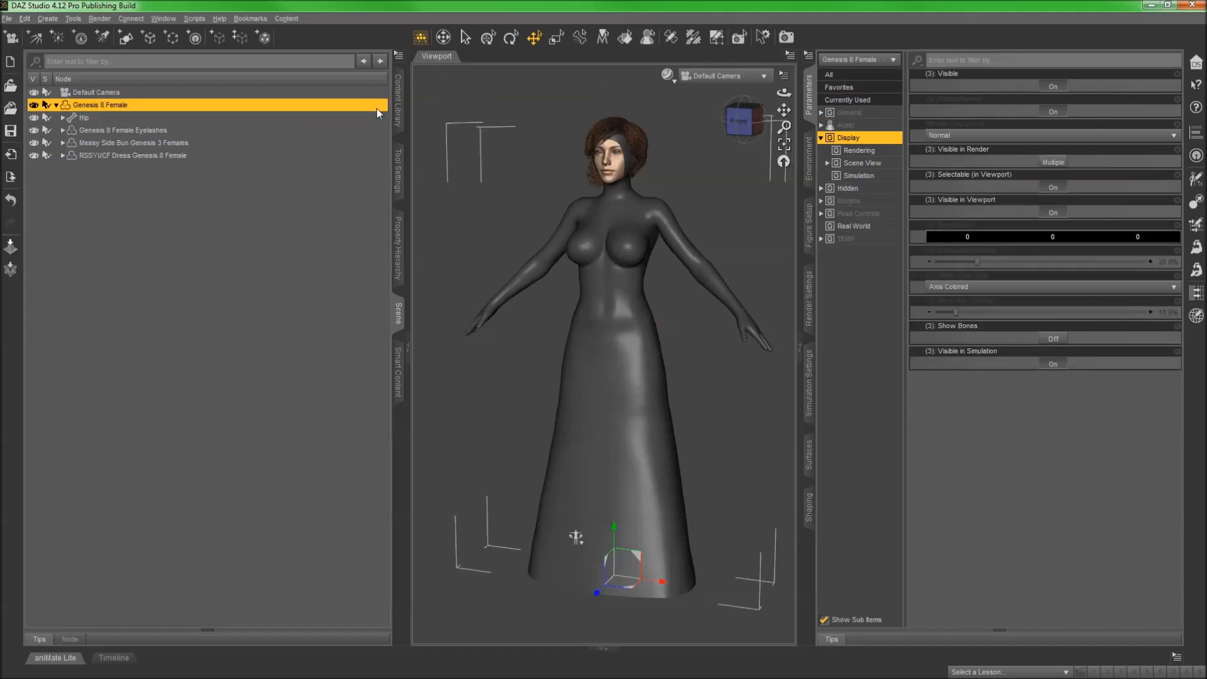
click(398, 119)
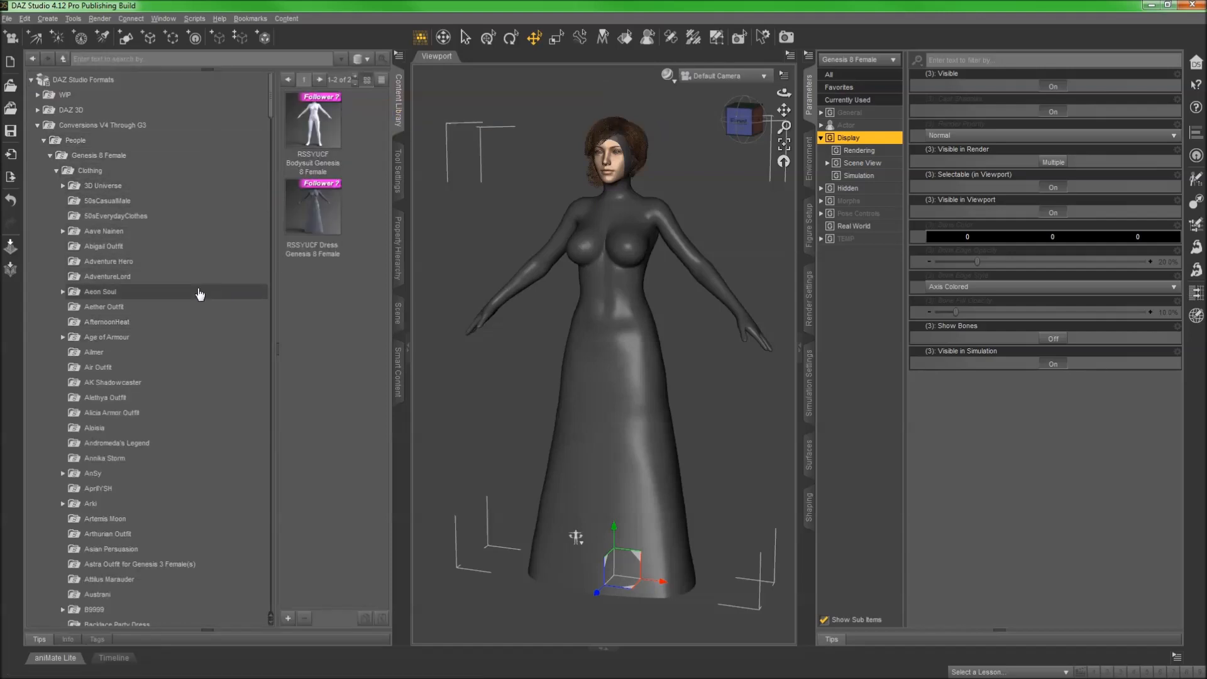
scroll(194, 288, down, 15)
scroll(211, 299, down, 20)
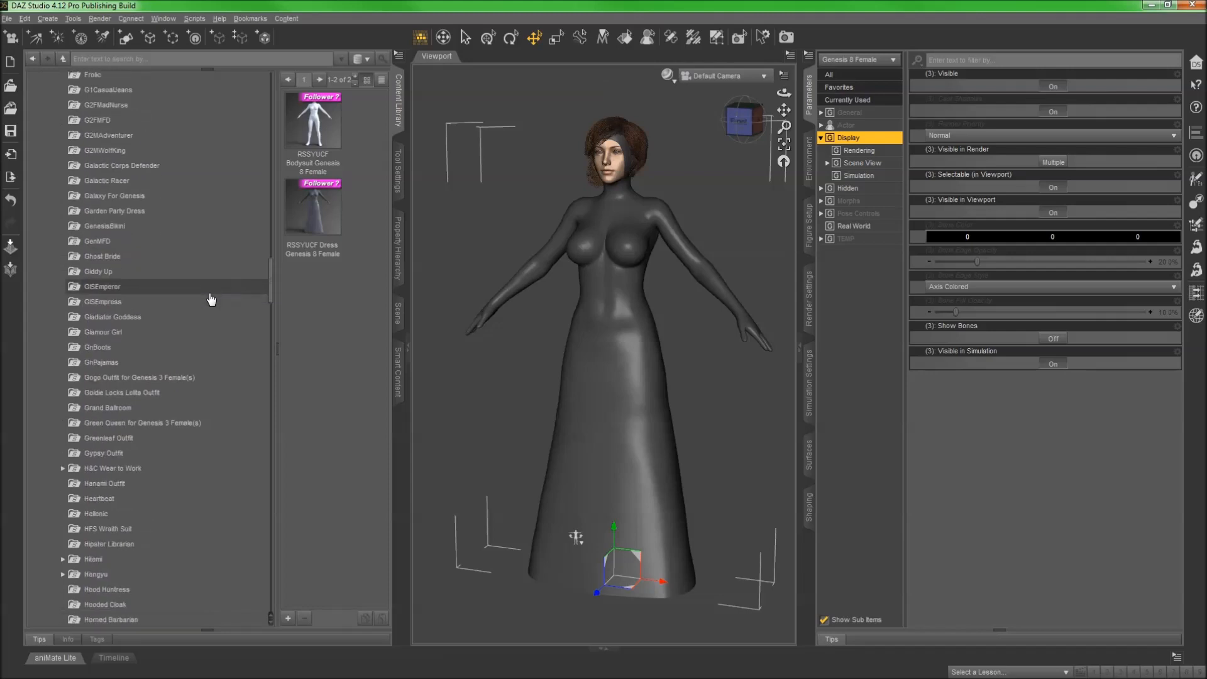
scroll(211, 299, down, 20)
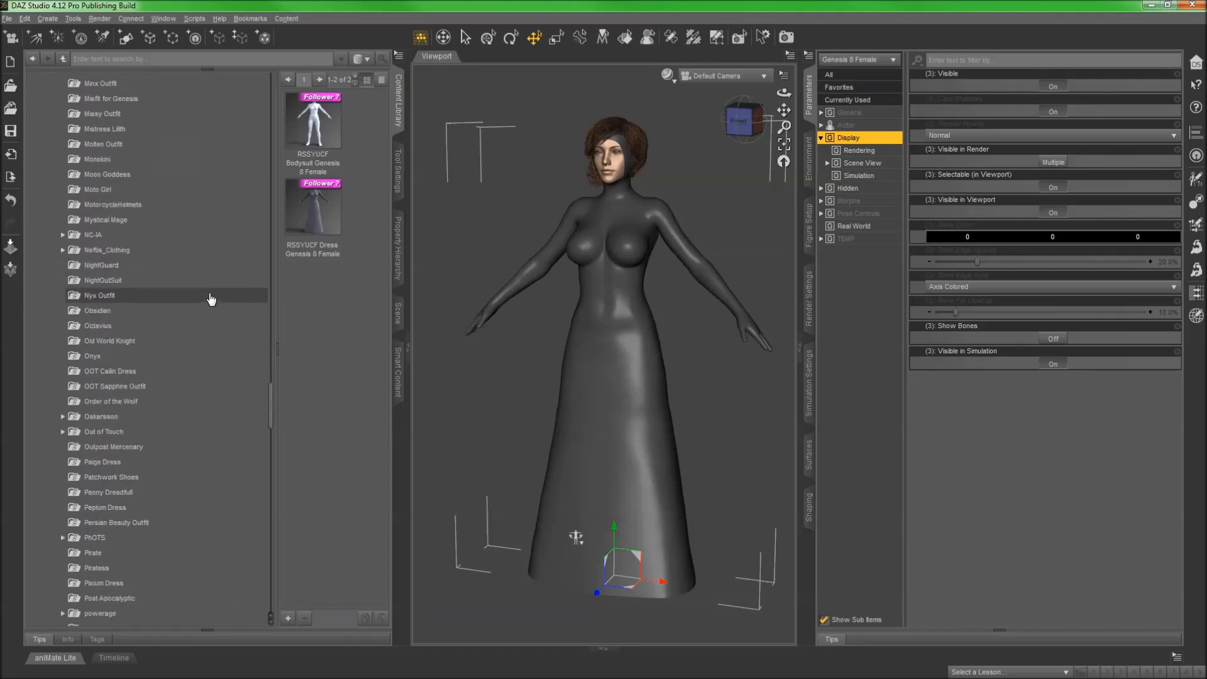
scroll(209, 307, down, 11)
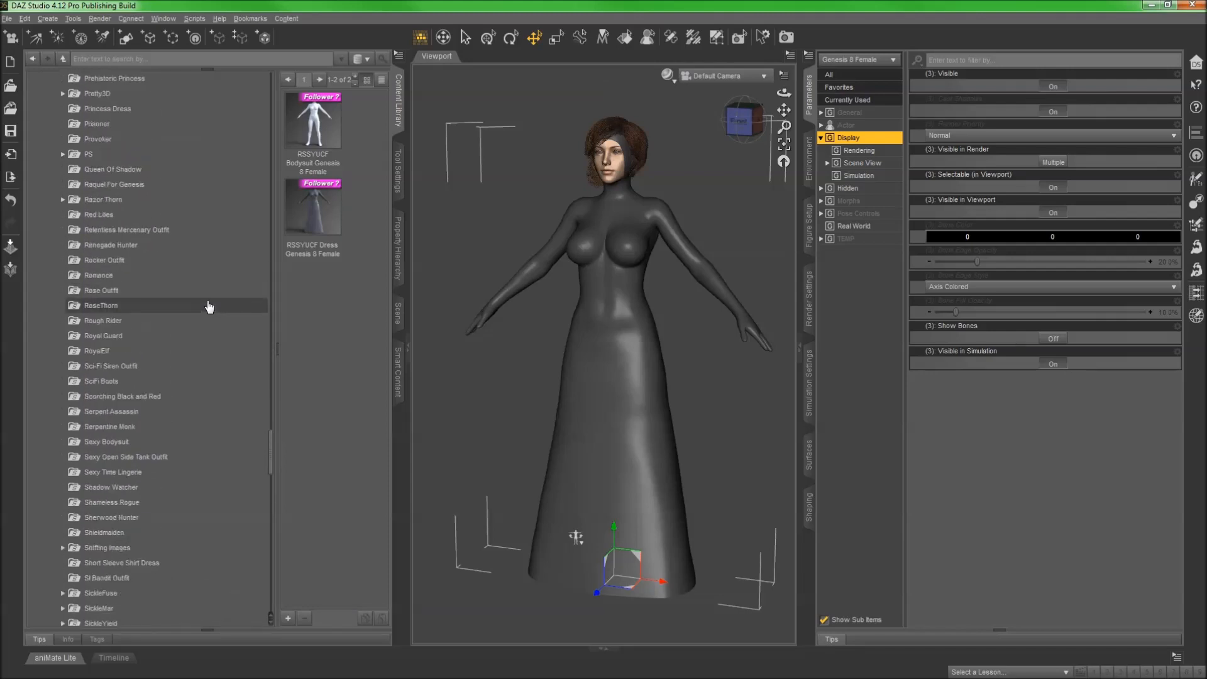
scroll(210, 307, down, 6)
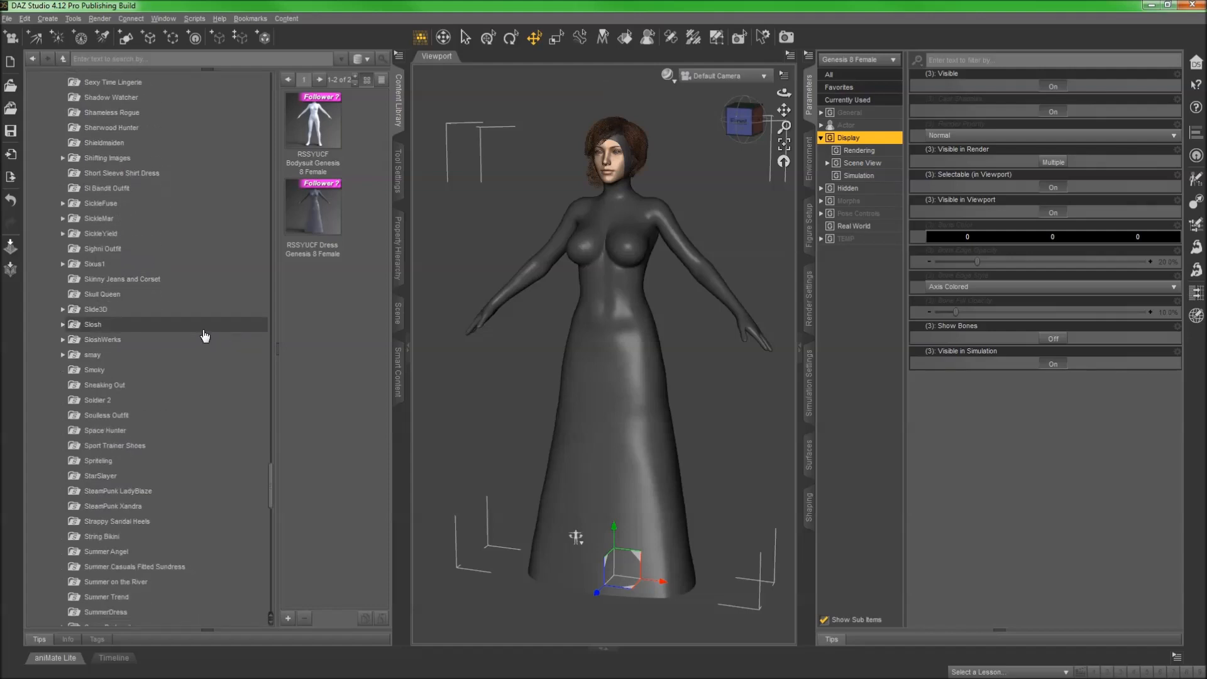
scroll(207, 340, up, 17)
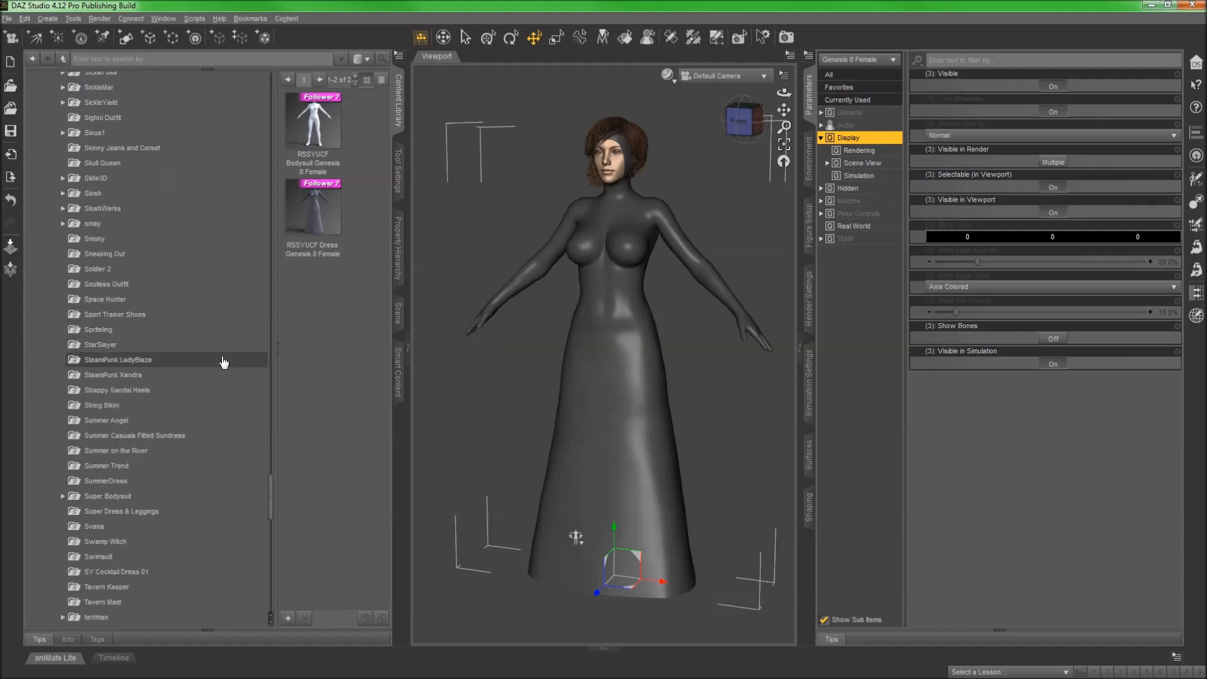
scroll(220, 375, up, 20)
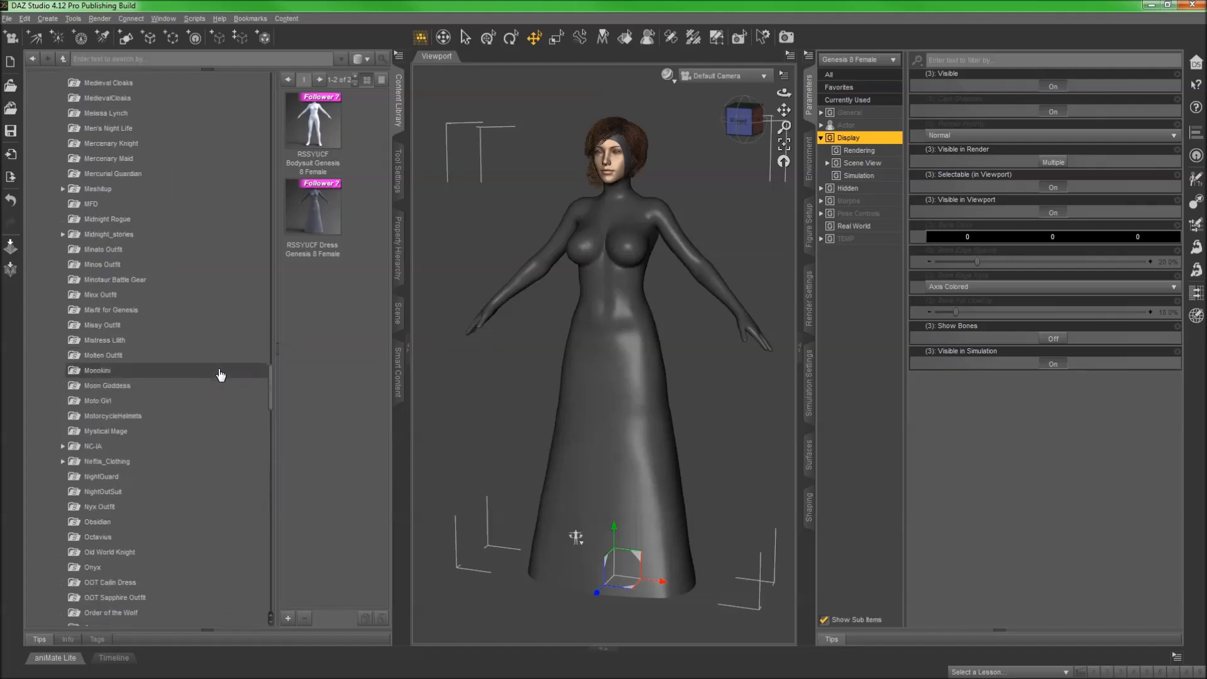
scroll(220, 374, up, 18)
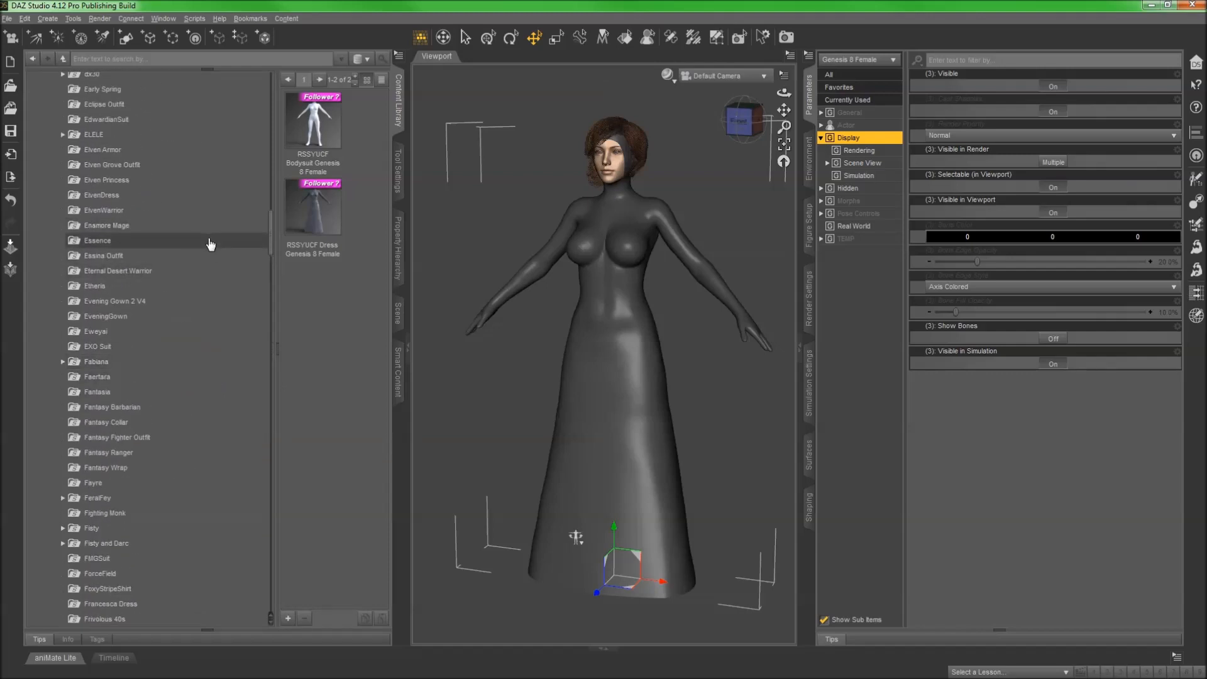
click(194, 315)
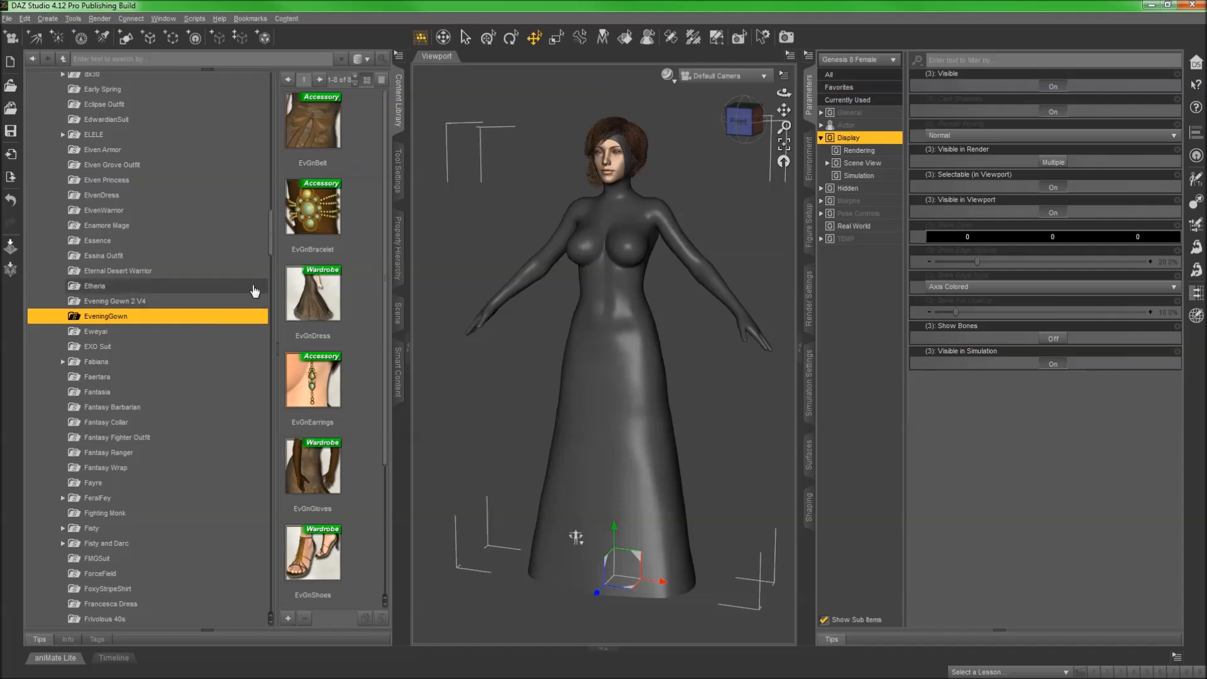
scroll(313, 322, down, 2)
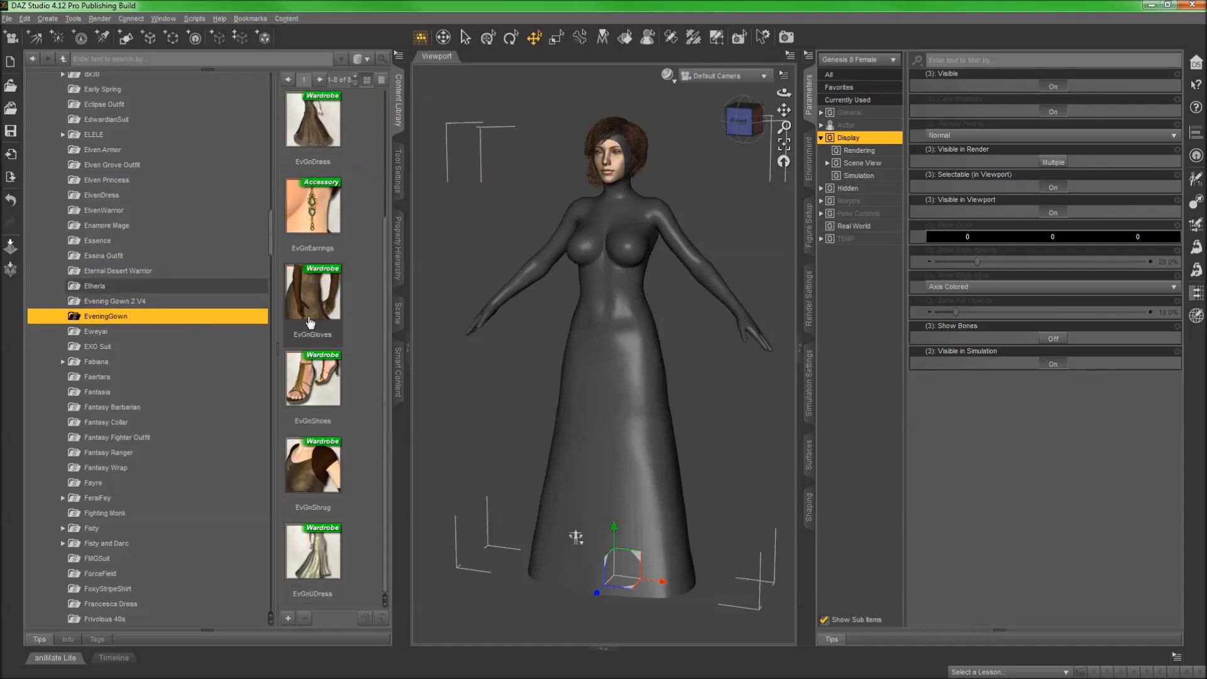
double_click(317, 560)
Step: Fit the EvGnUDress to the RSSYUCF Dress Genesis 8 Female instead of the base figure
click(397, 314)
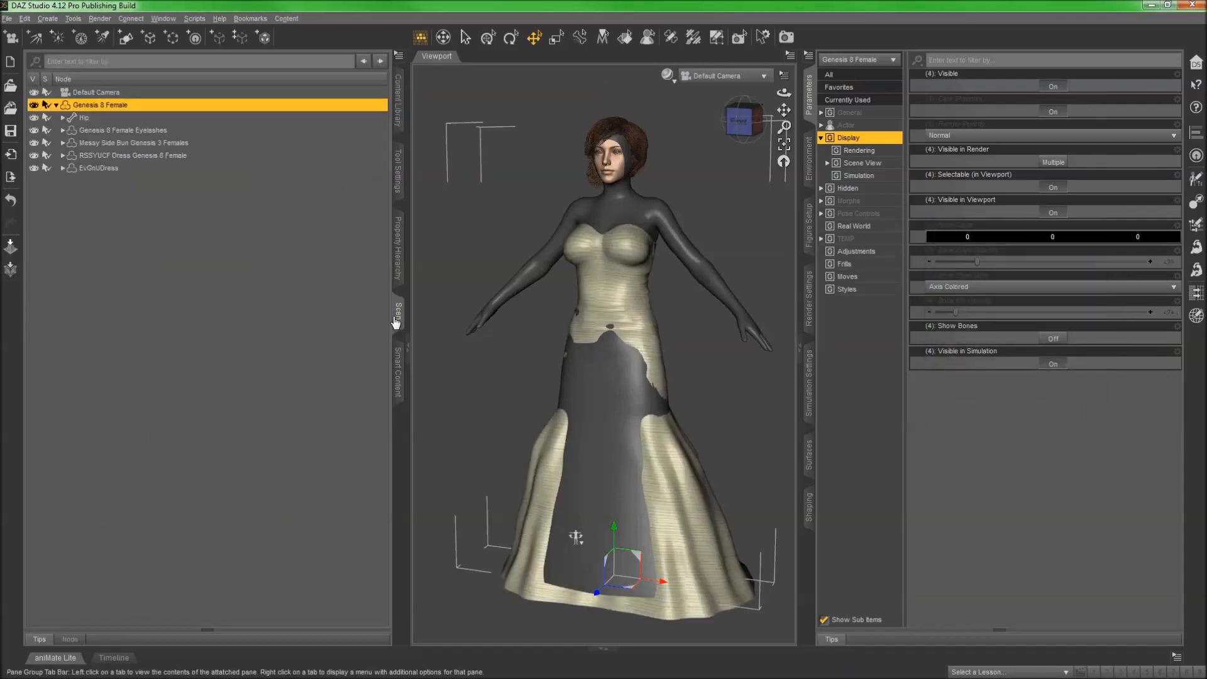
click(247, 155)
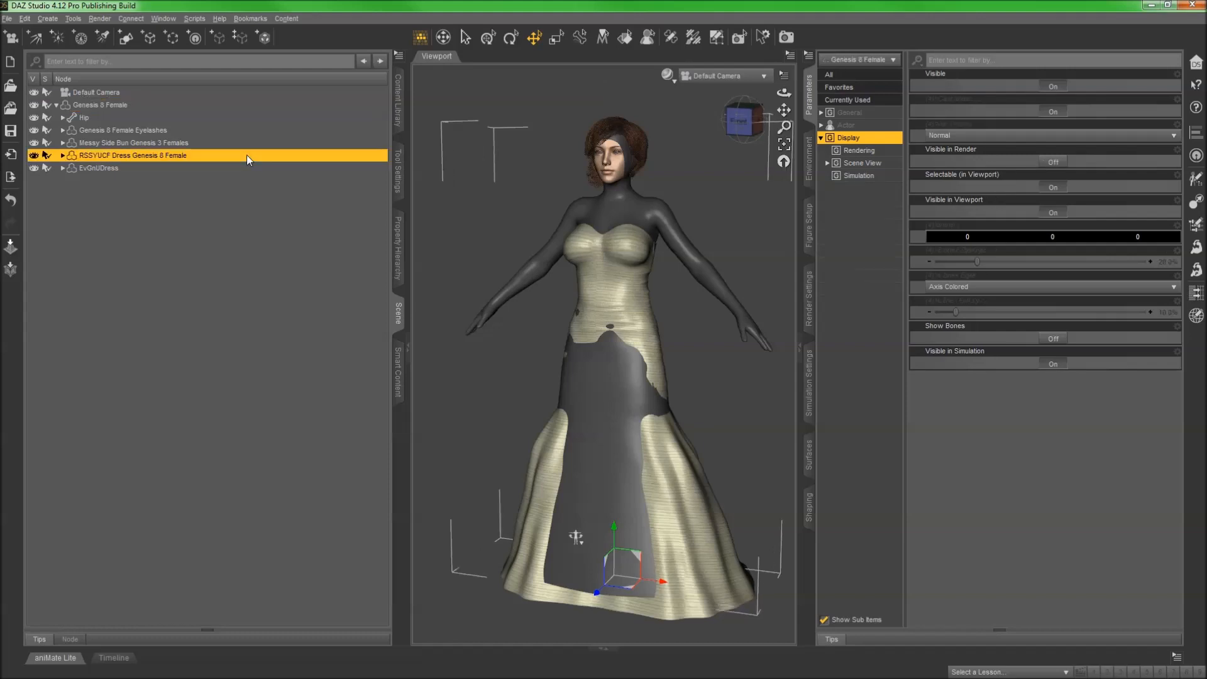
click(237, 166)
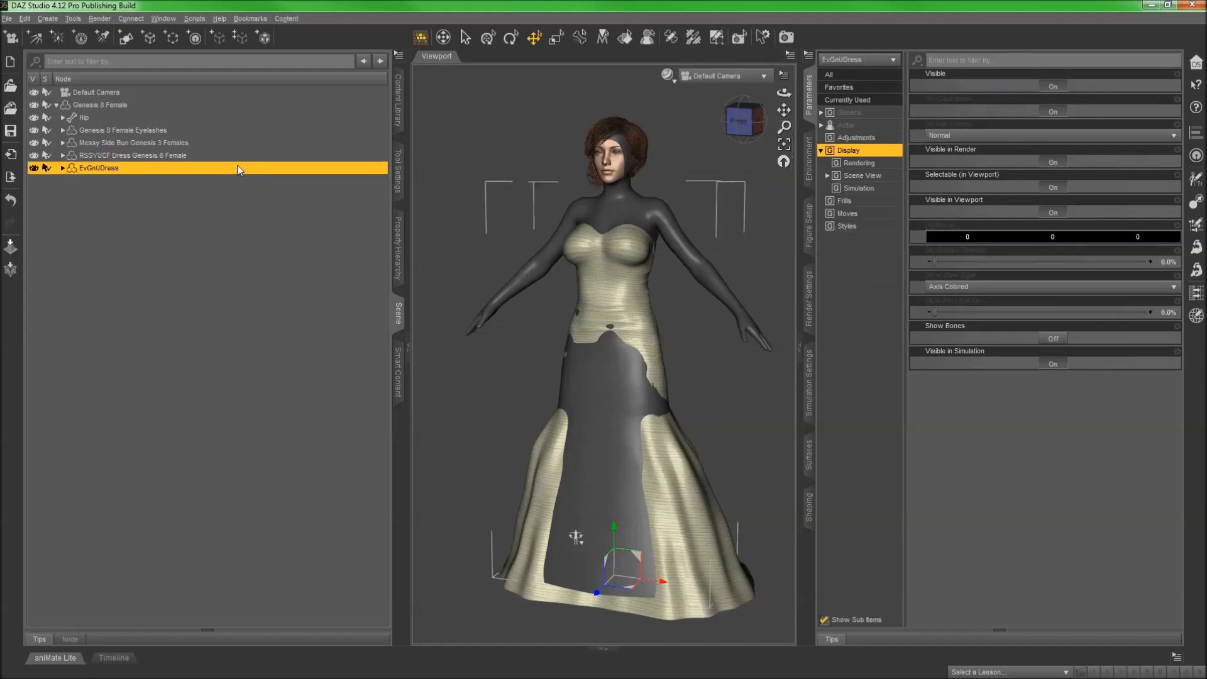
double_click(873, 114)
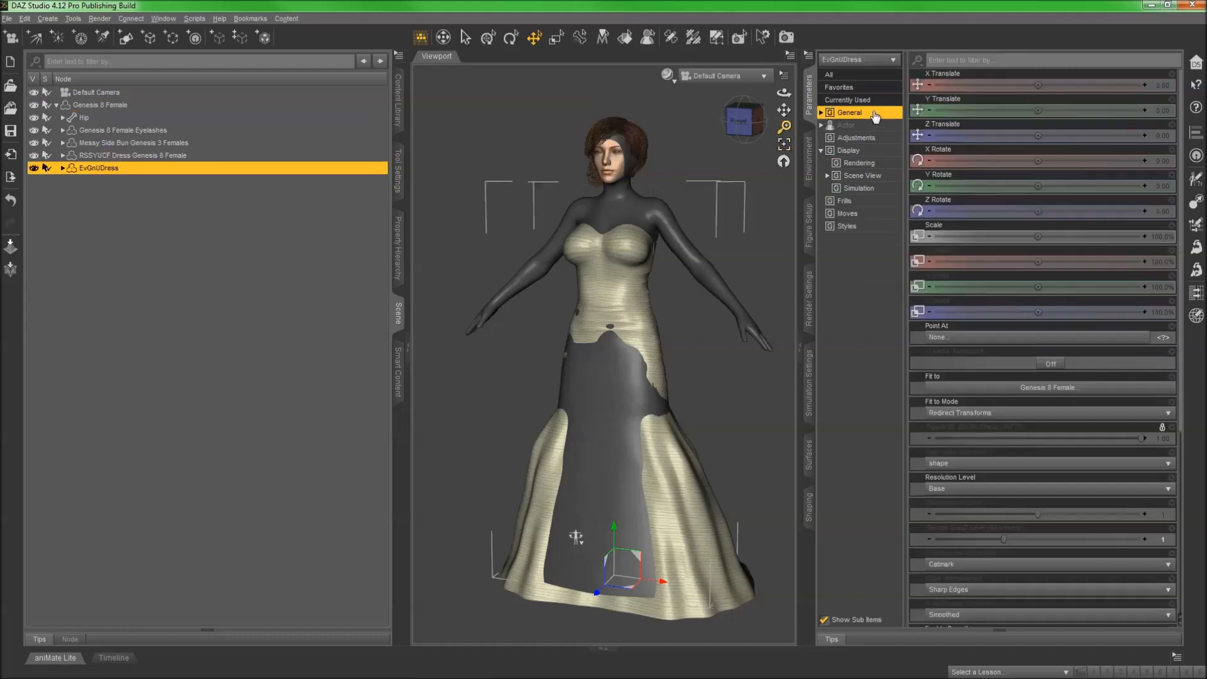
click(872, 139)
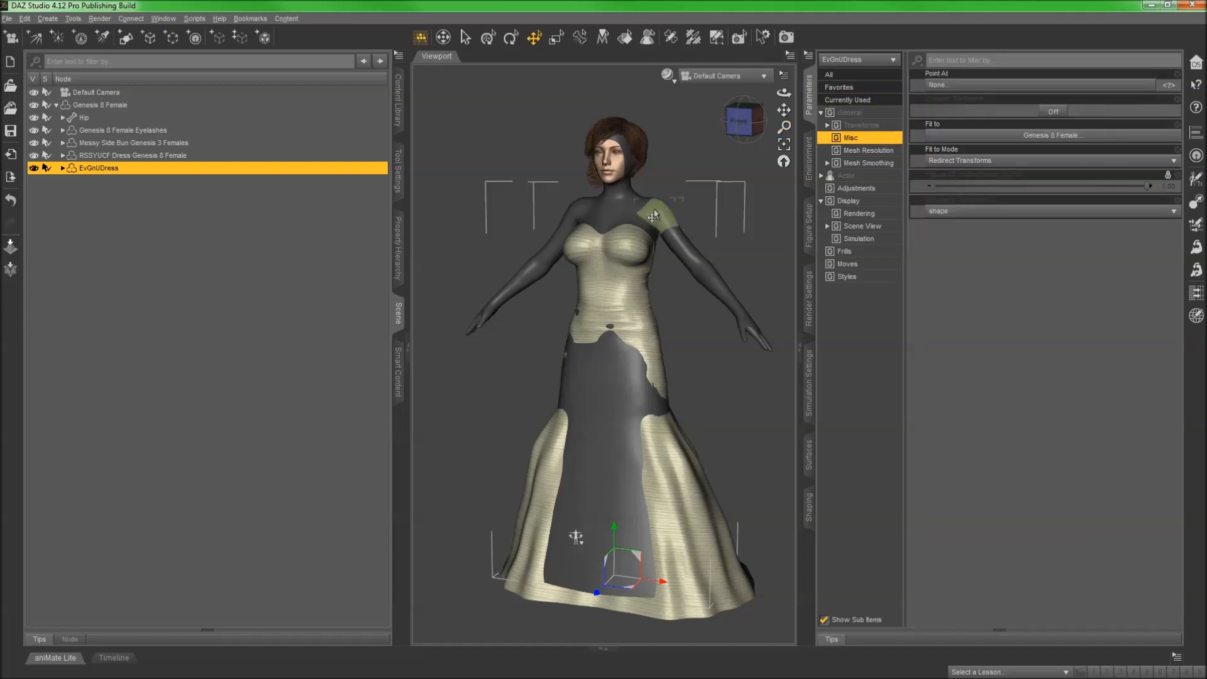
click(968, 137)
click(619, 191)
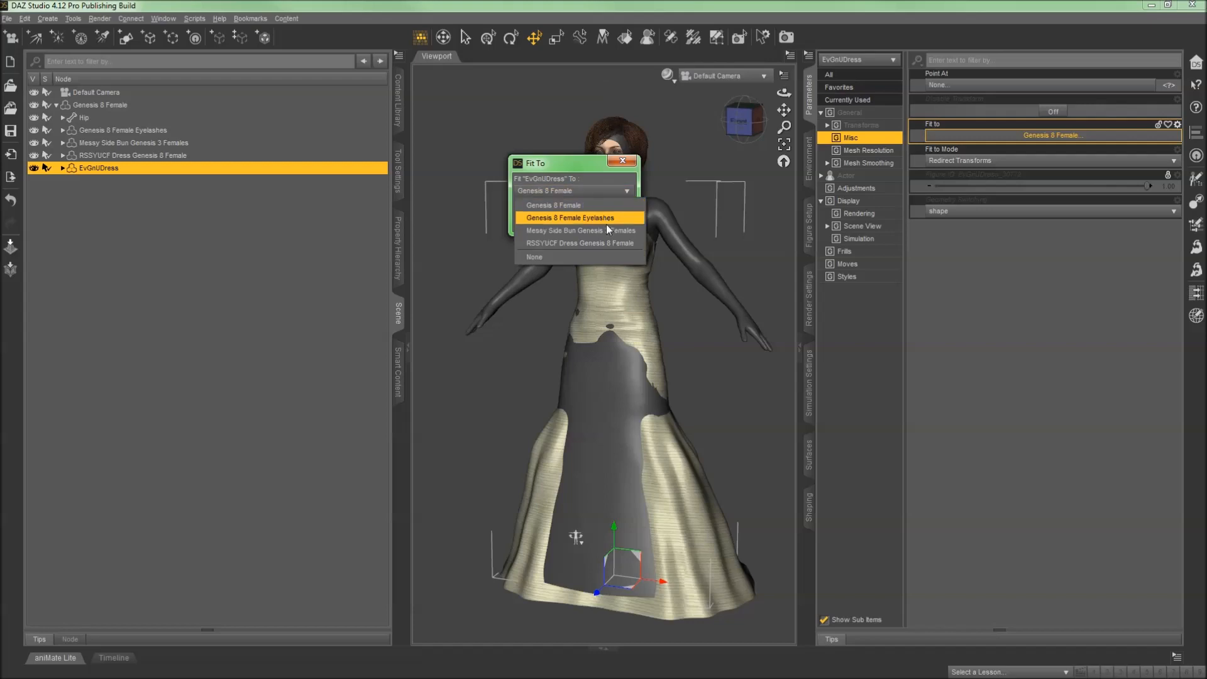
click(601, 243)
click(563, 231)
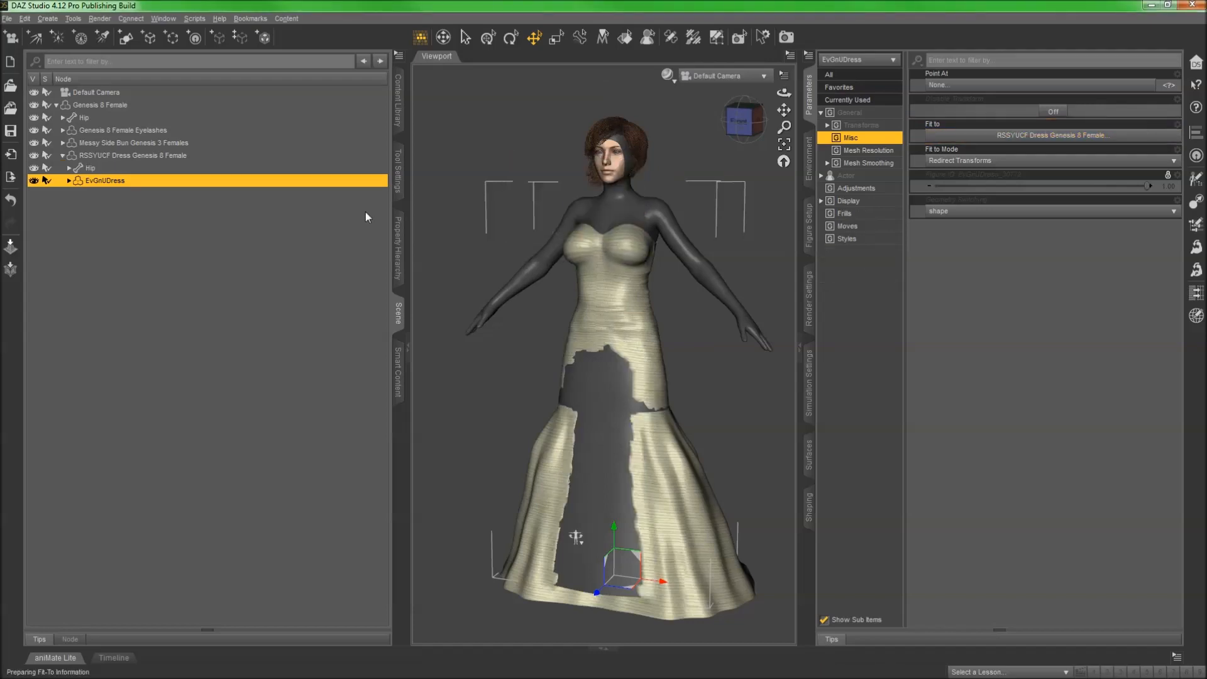
Step: Set Simmed Skirt Wrinkles 01 on the RSSYUCF dress to 75.6% and preview the viewport in NVIDIA Iray
click(217, 154)
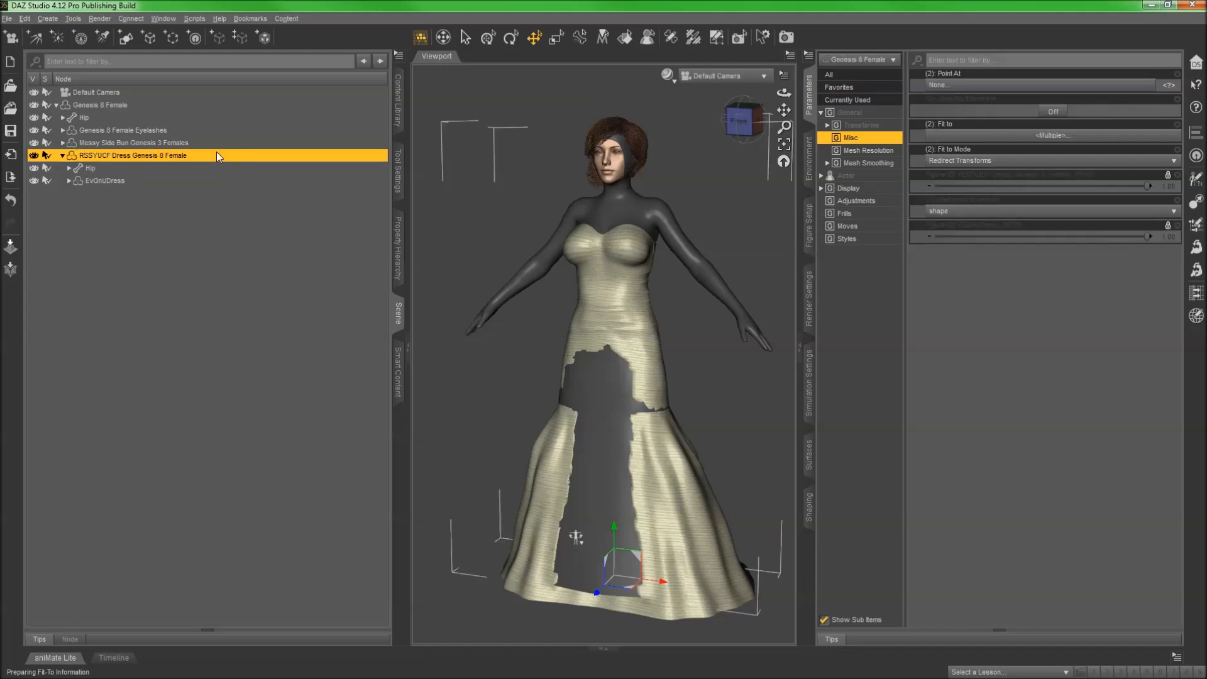
click(865, 178)
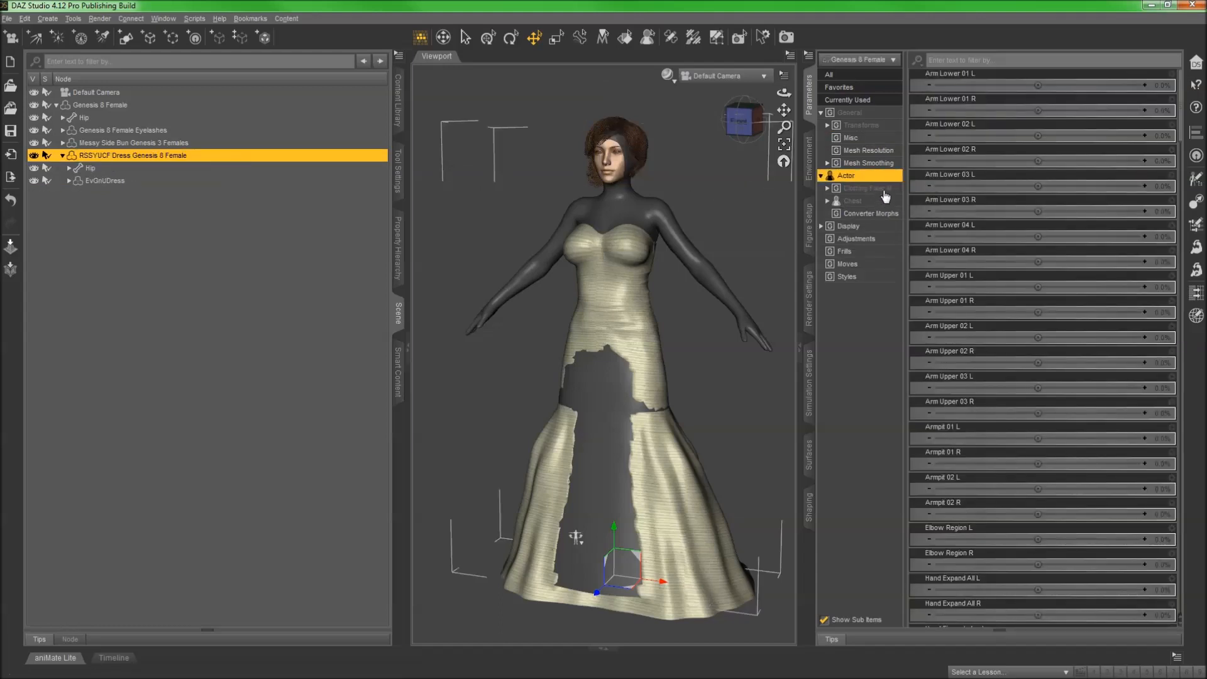
click(884, 192)
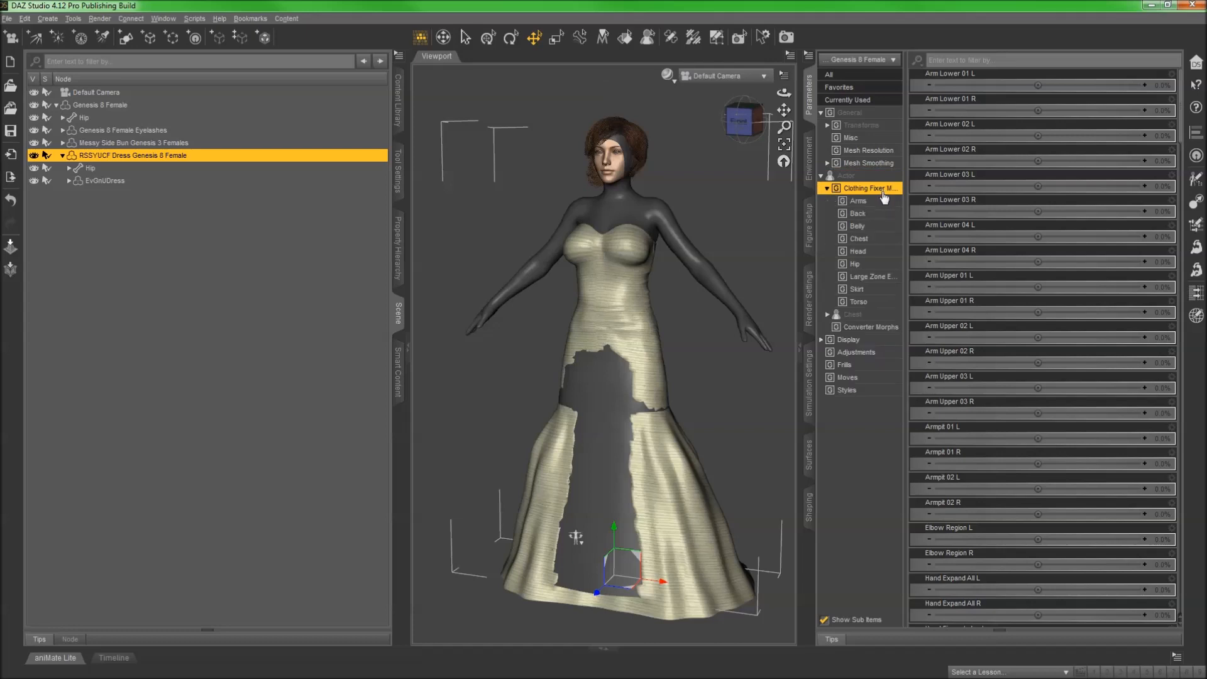
click(879, 294)
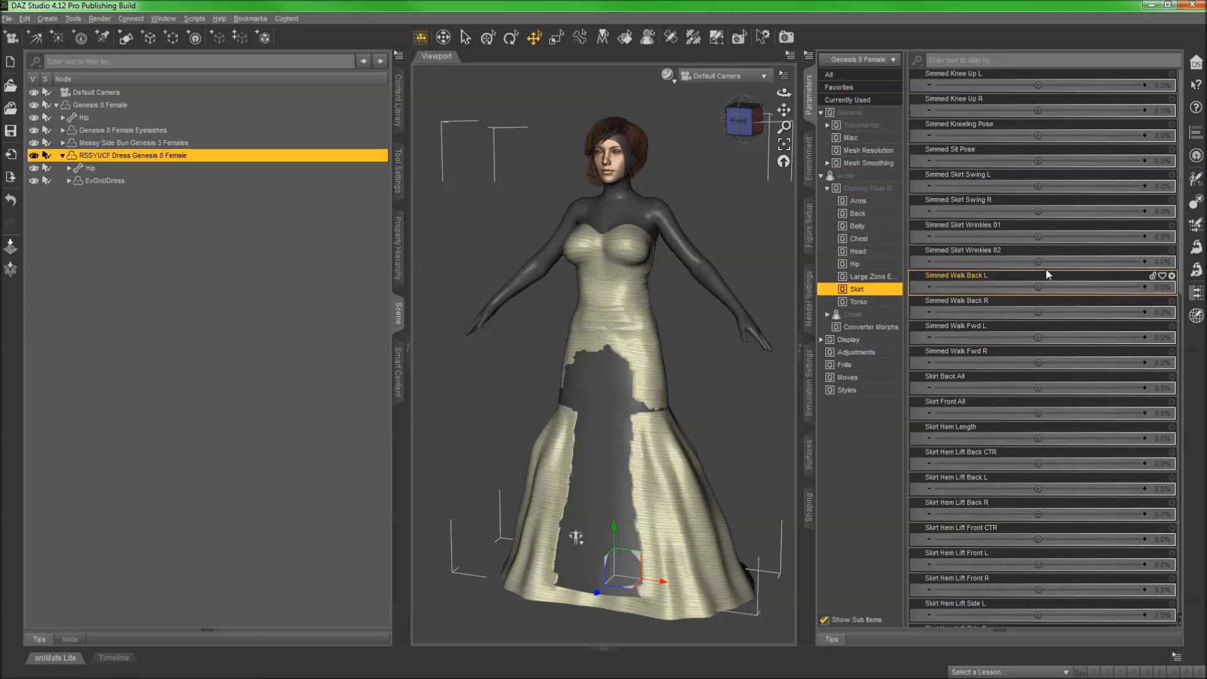
drag(1037, 237, 1083, 237)
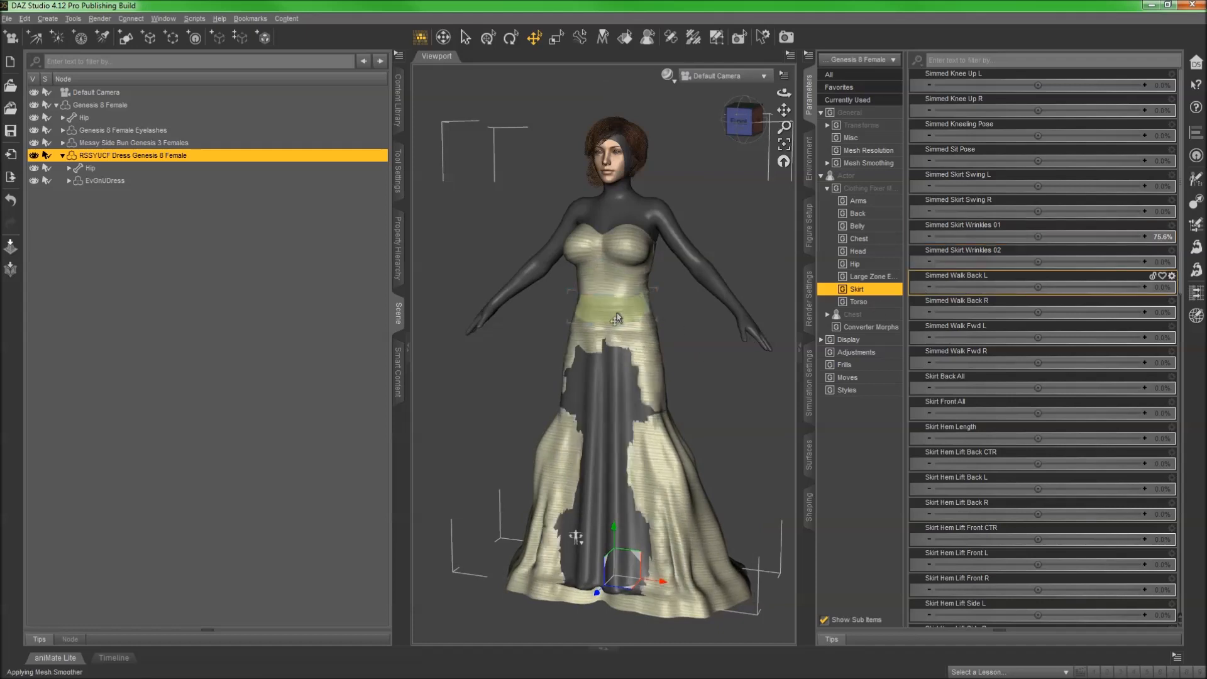
click(667, 76)
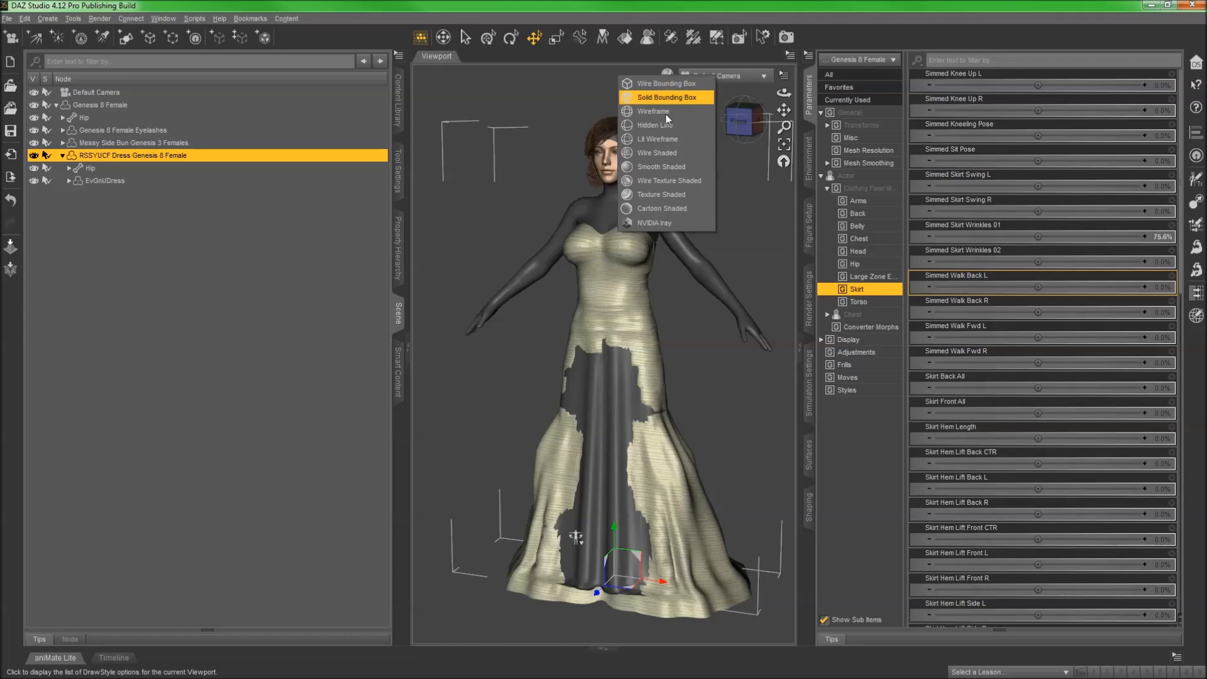
click(660, 223)
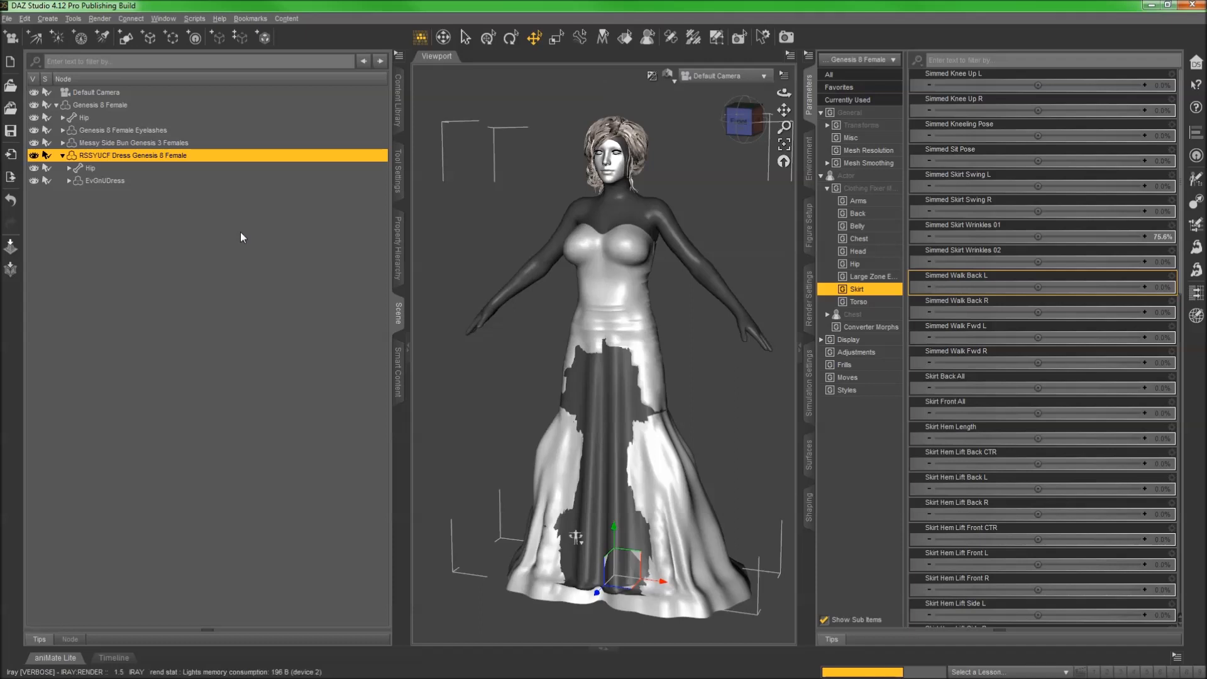
Step: Turn off mesh smoothing on the EvGnUDress
click(222, 180)
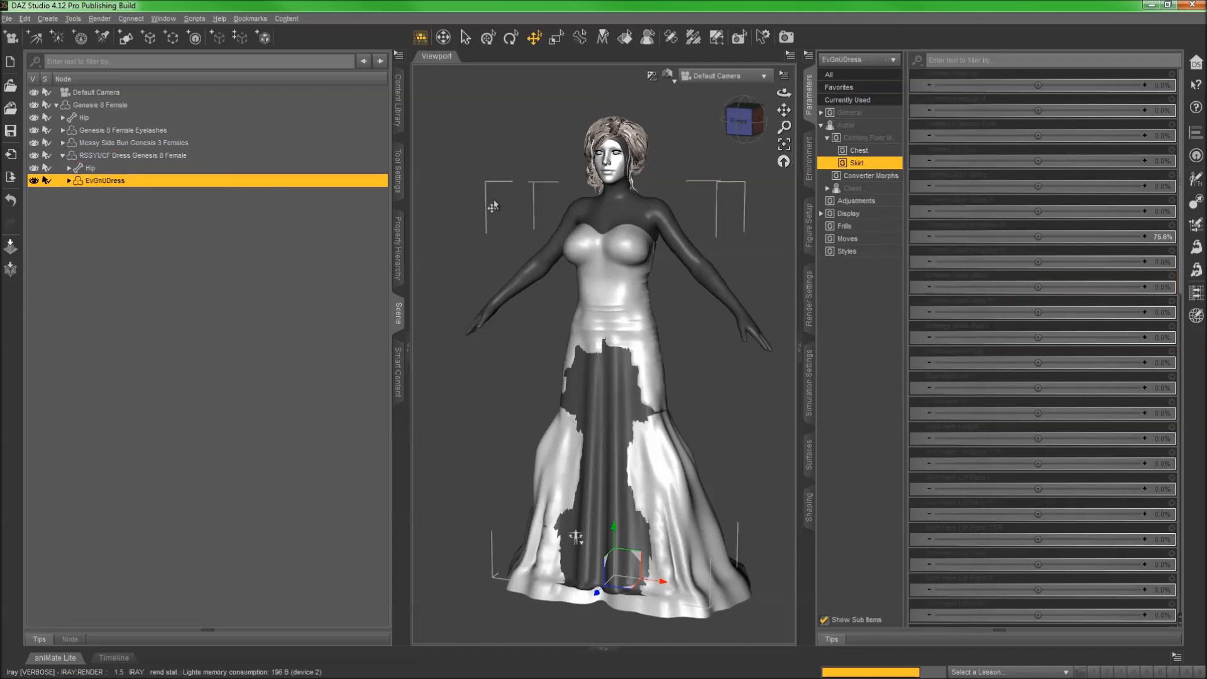
double_click(877, 124)
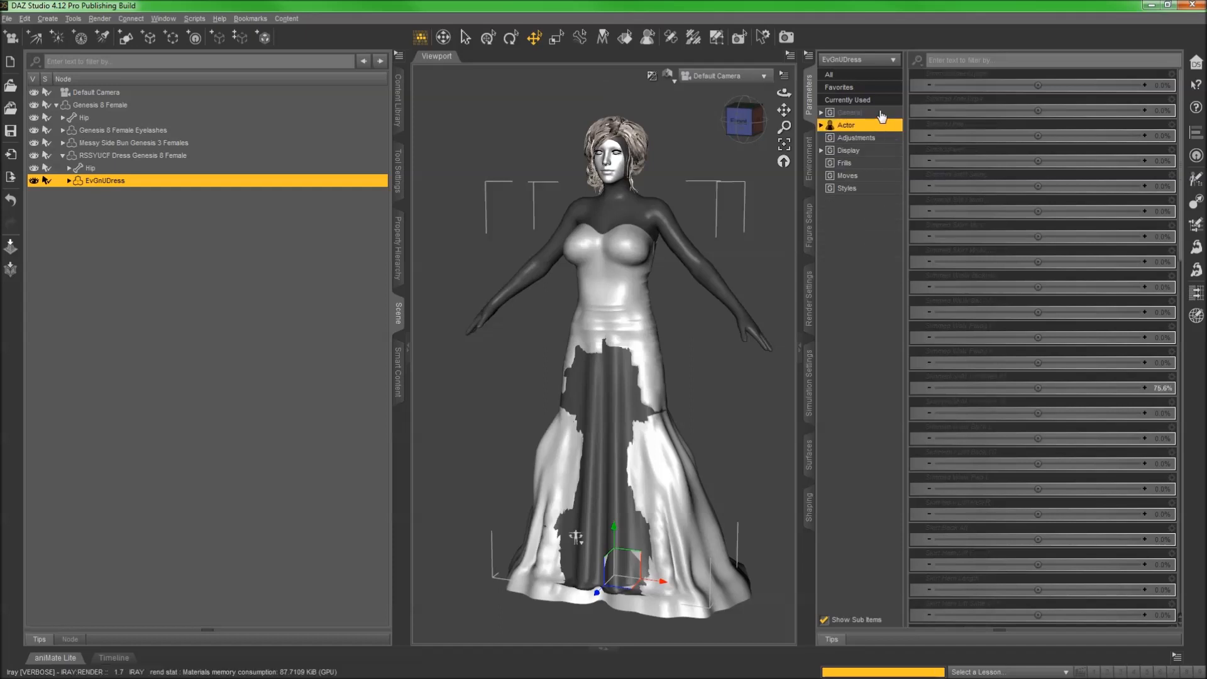
double_click(880, 112)
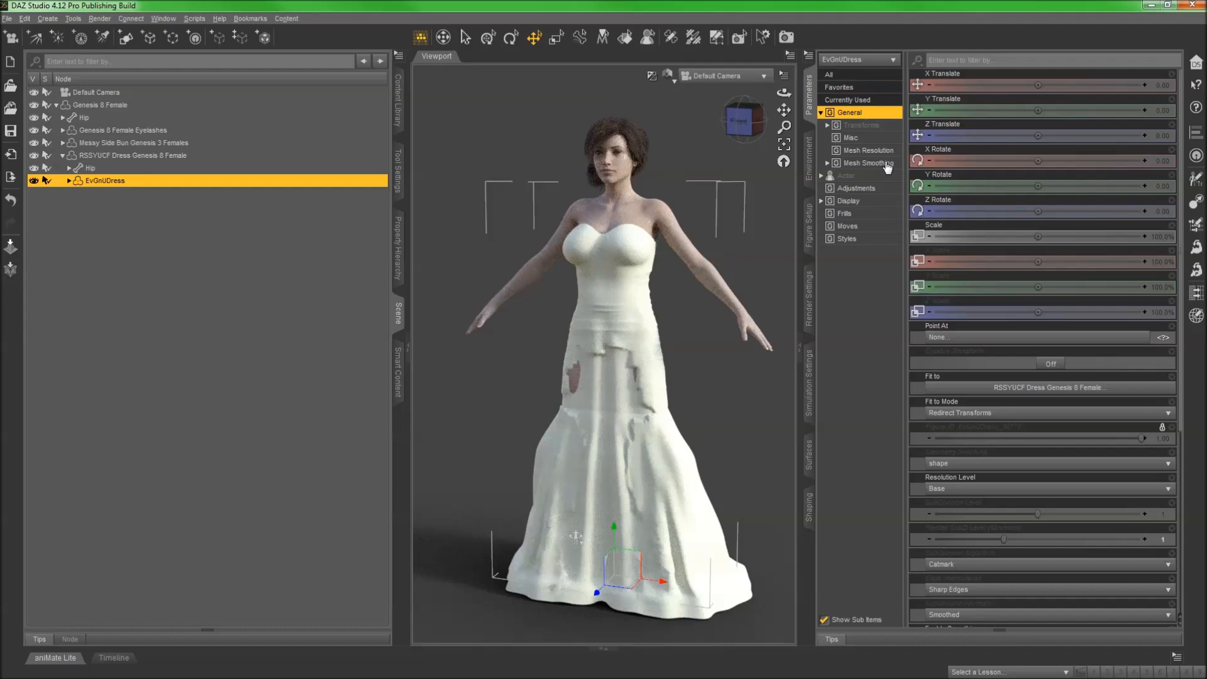
click(887, 164)
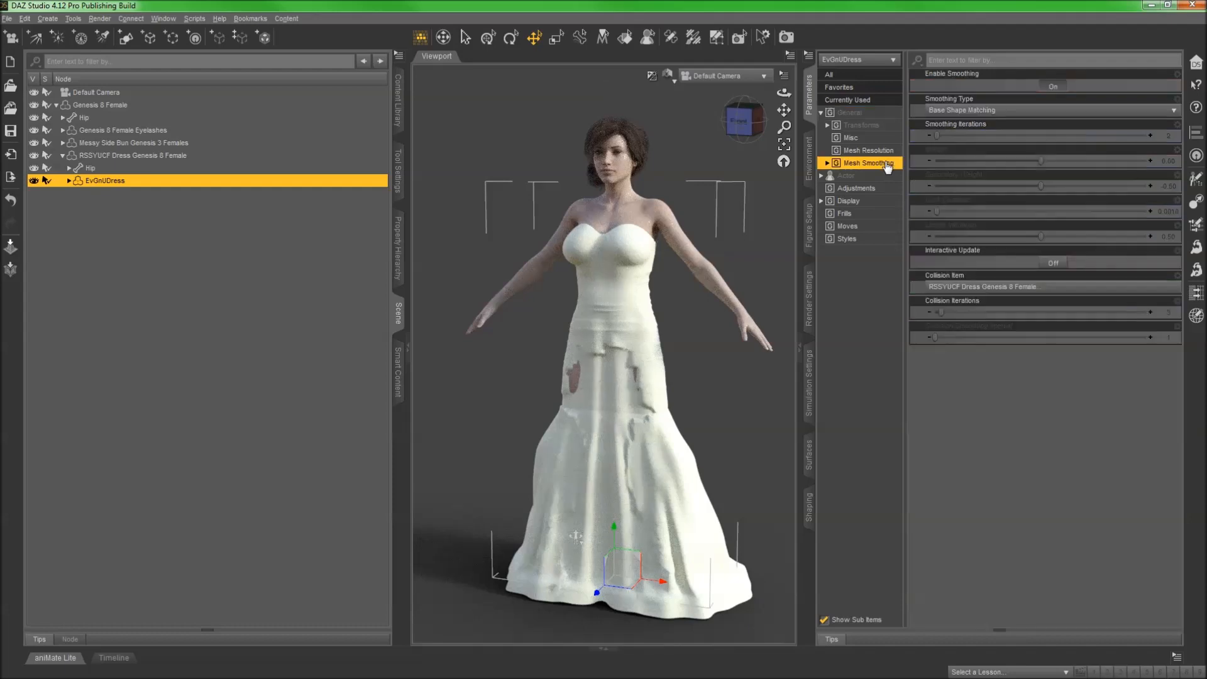
click(1057, 87)
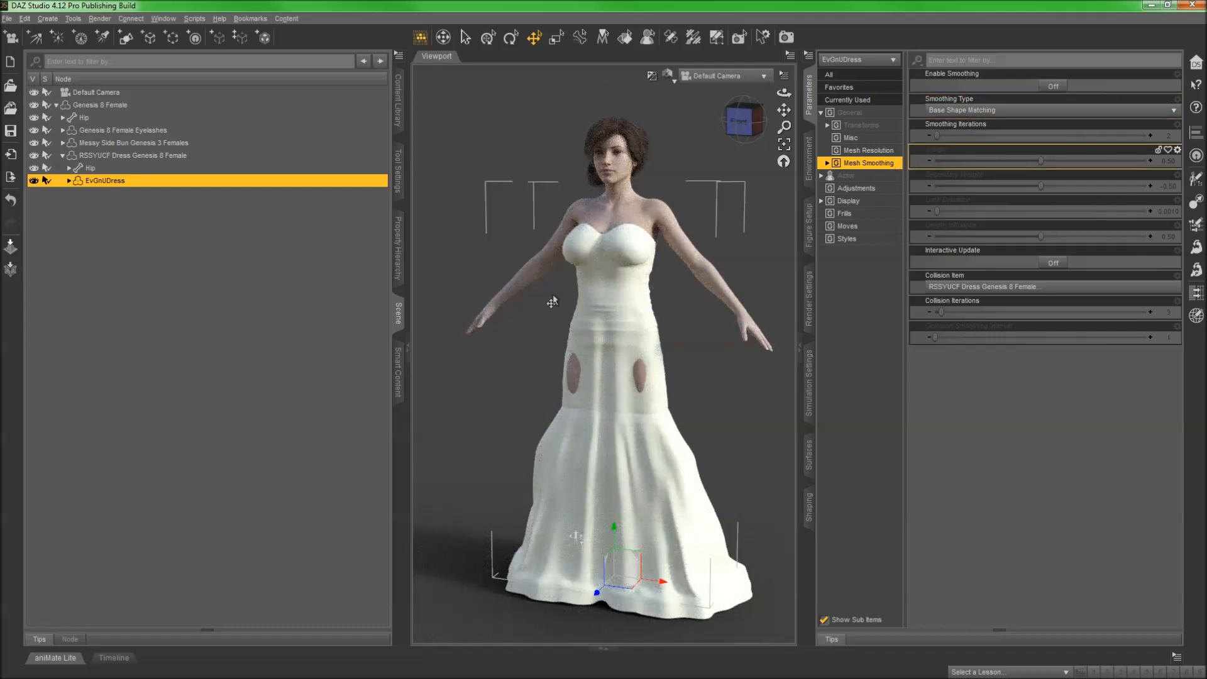
Step: On the RSSYUCF Dress Genesis 8 Female, set Skirt Width 05 to 41.2%, Skirt Width 02 to 23.1% and Skirt Width 03 to 45.2%
click(274, 158)
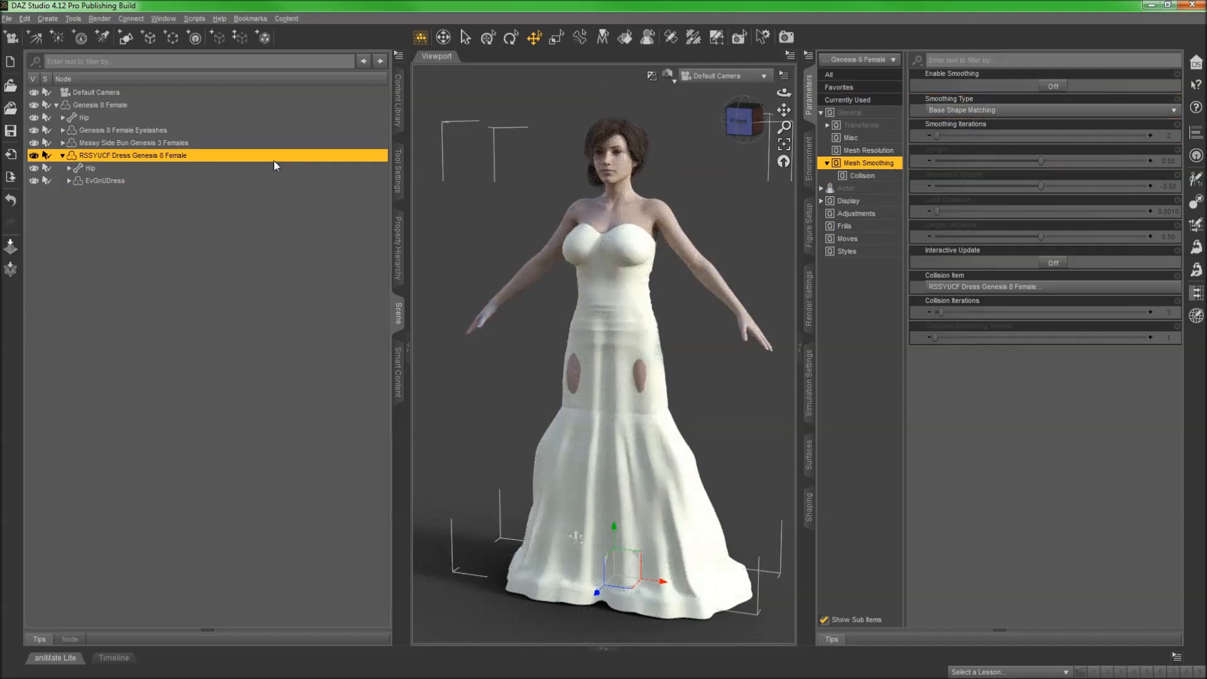
click(872, 189)
click(882, 201)
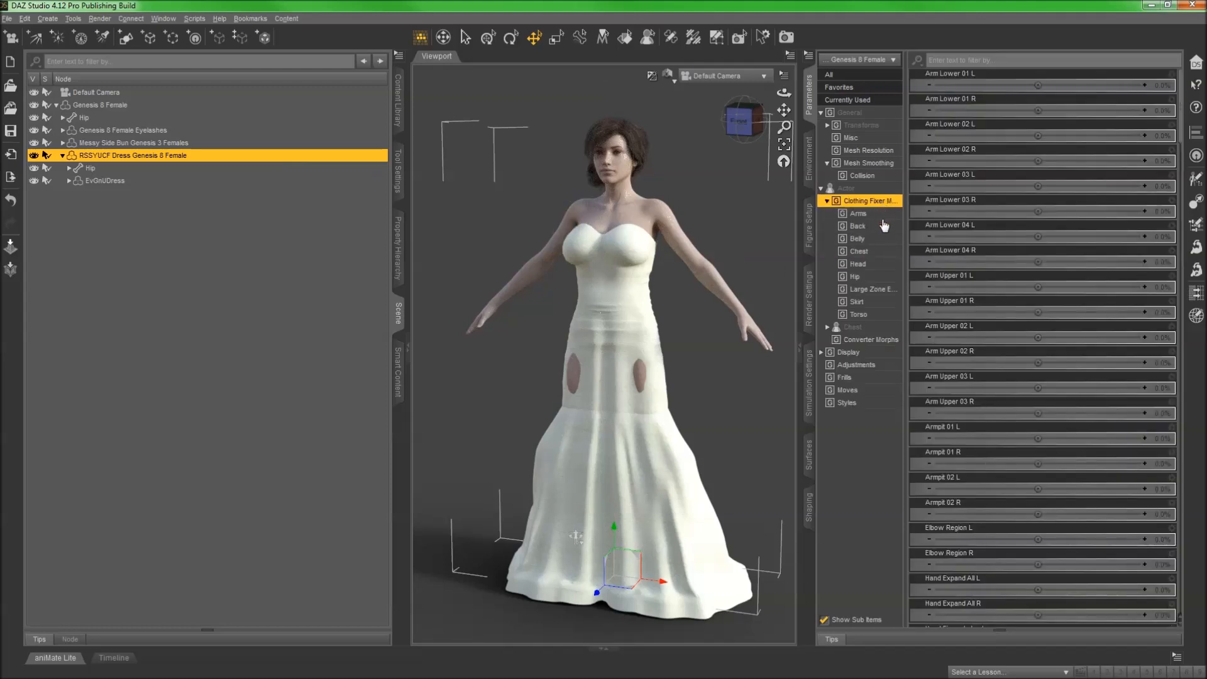
click(878, 302)
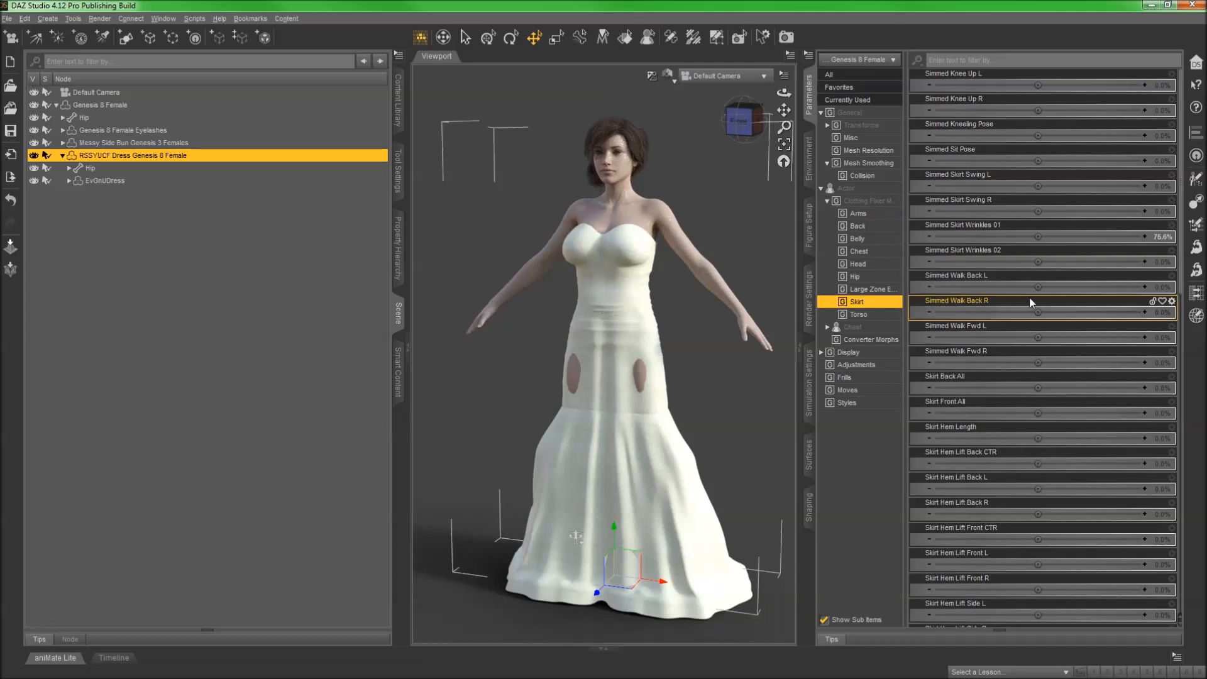
scroll(1047, 333, down, 10)
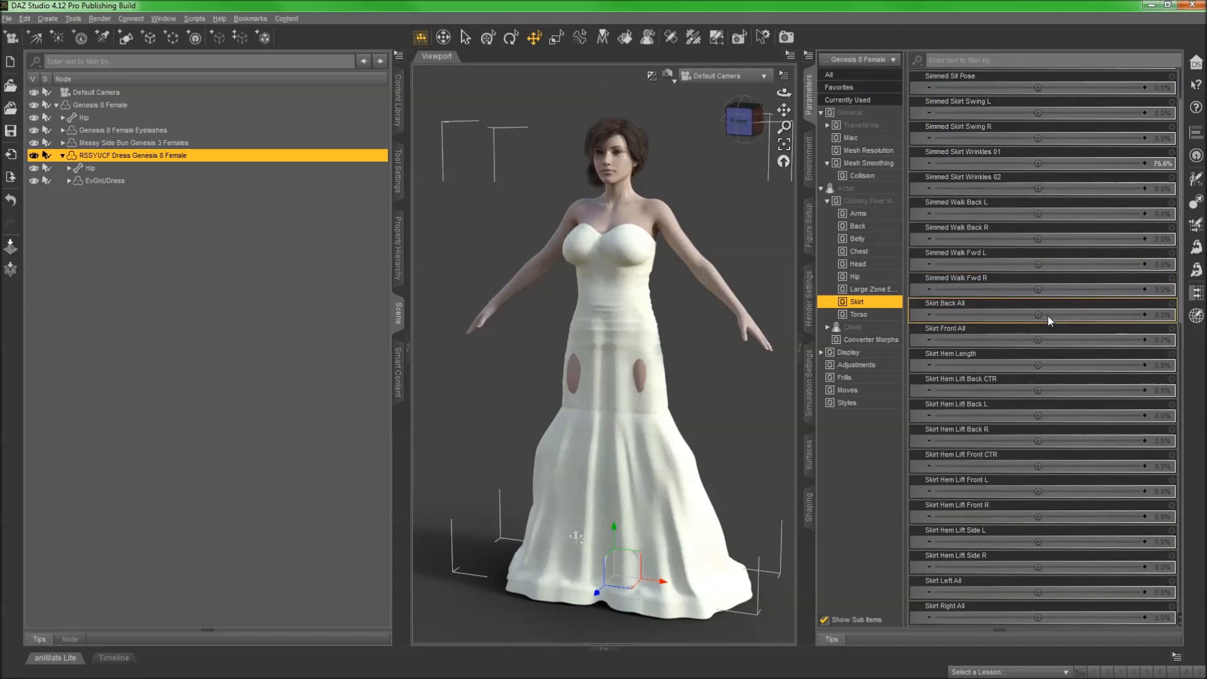
scroll(1047, 333, down, 5)
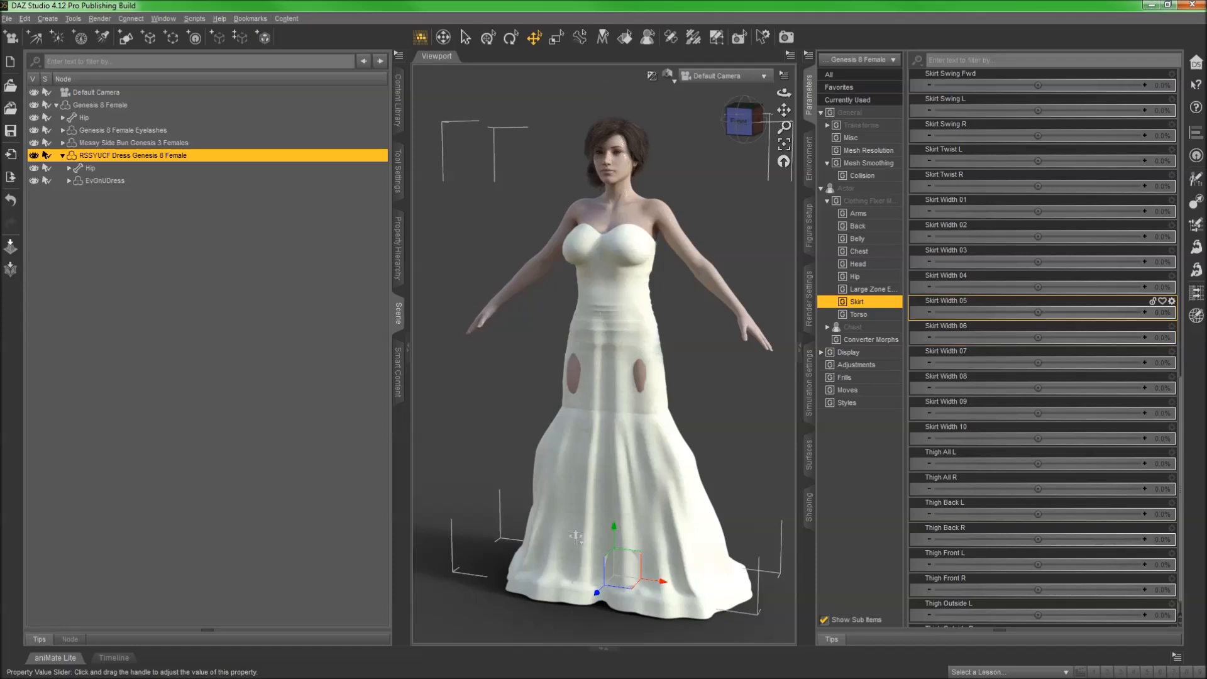
drag(1038, 312, 1073, 312)
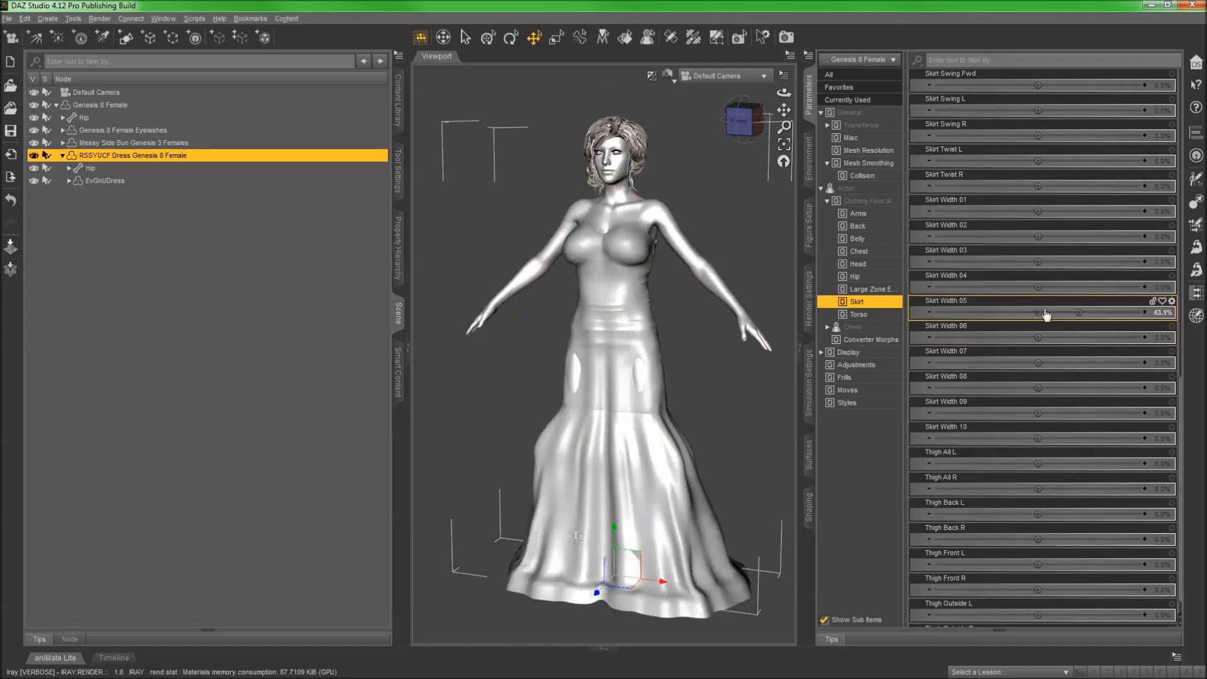
drag(1037, 236, 1078, 237)
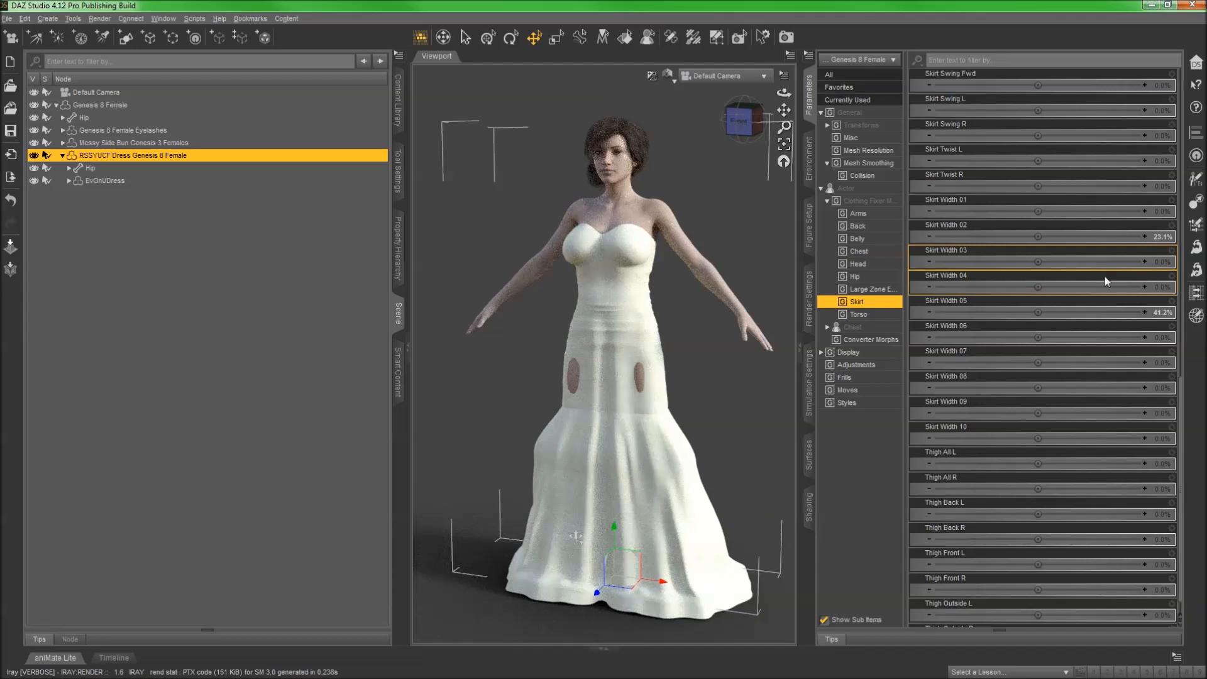
drag(1048, 264, 1097, 261)
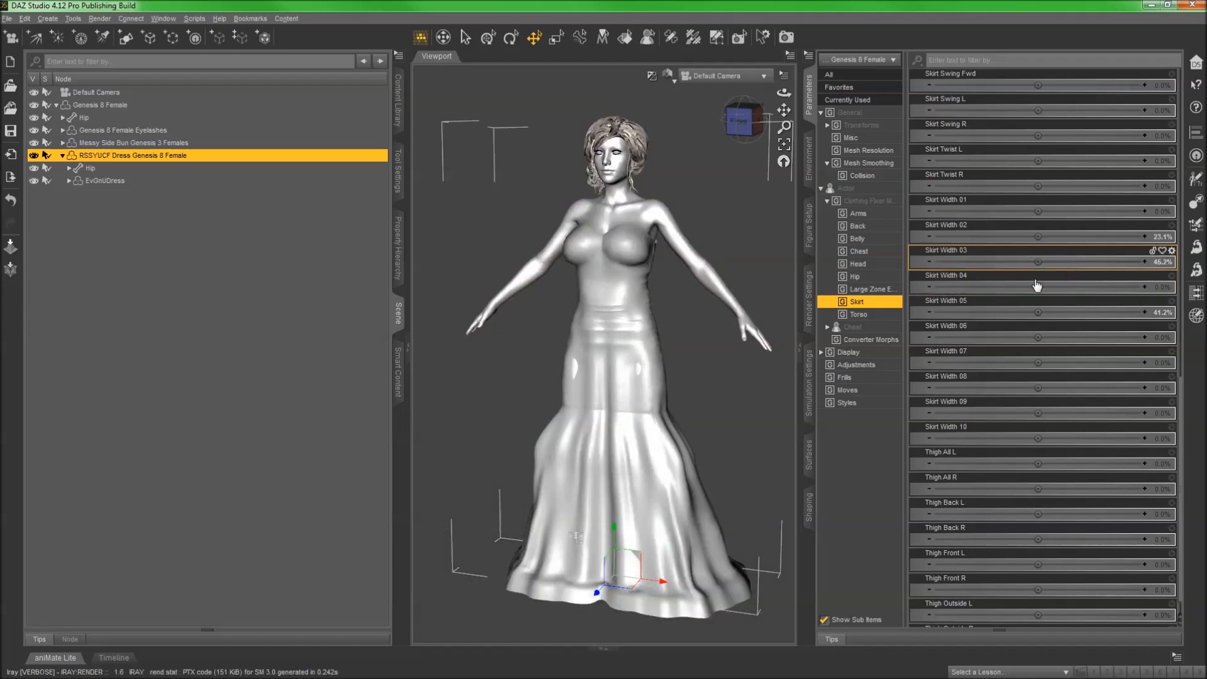
Step: Increase the Skirt Front All morph on the RSSYUCF dress to push the skirt front away from the thighs
scroll(1040, 333, down, 1)
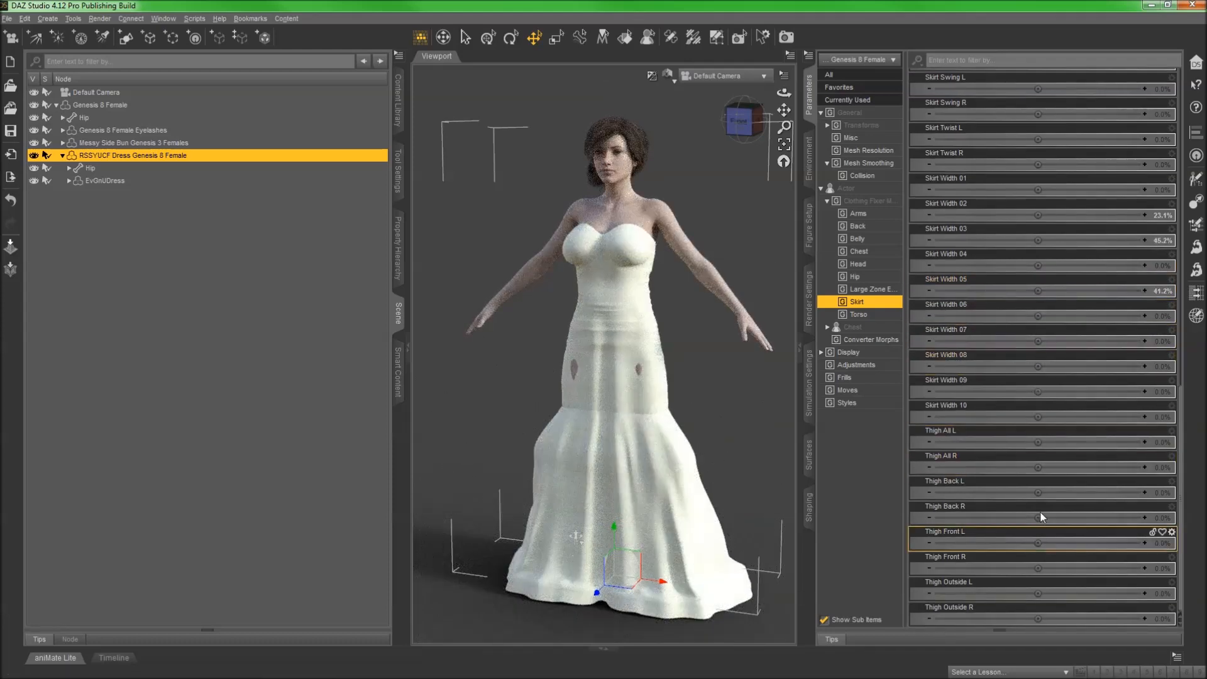
scroll(1045, 483, up, 10)
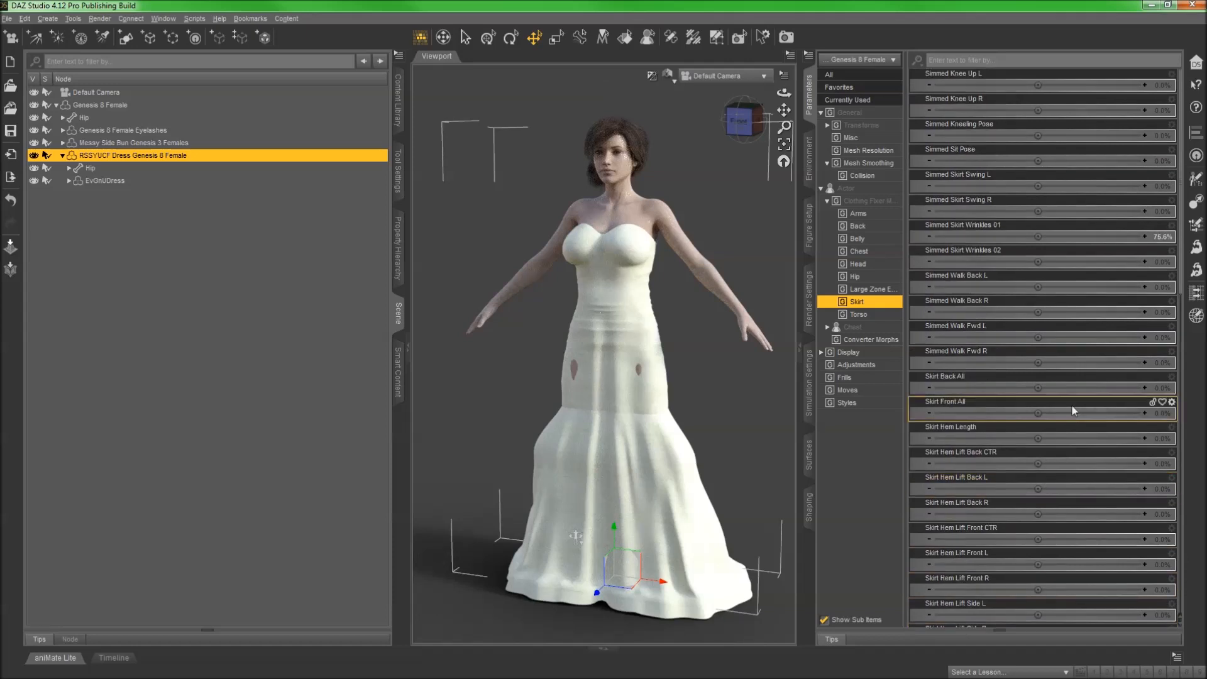
drag(1042, 415, 1072, 412)
Step: Swing the skirt forward by setting Skirt Swing Fwd on the RSSYUCF dress to 131.7%
scroll(1052, 430, down, 7)
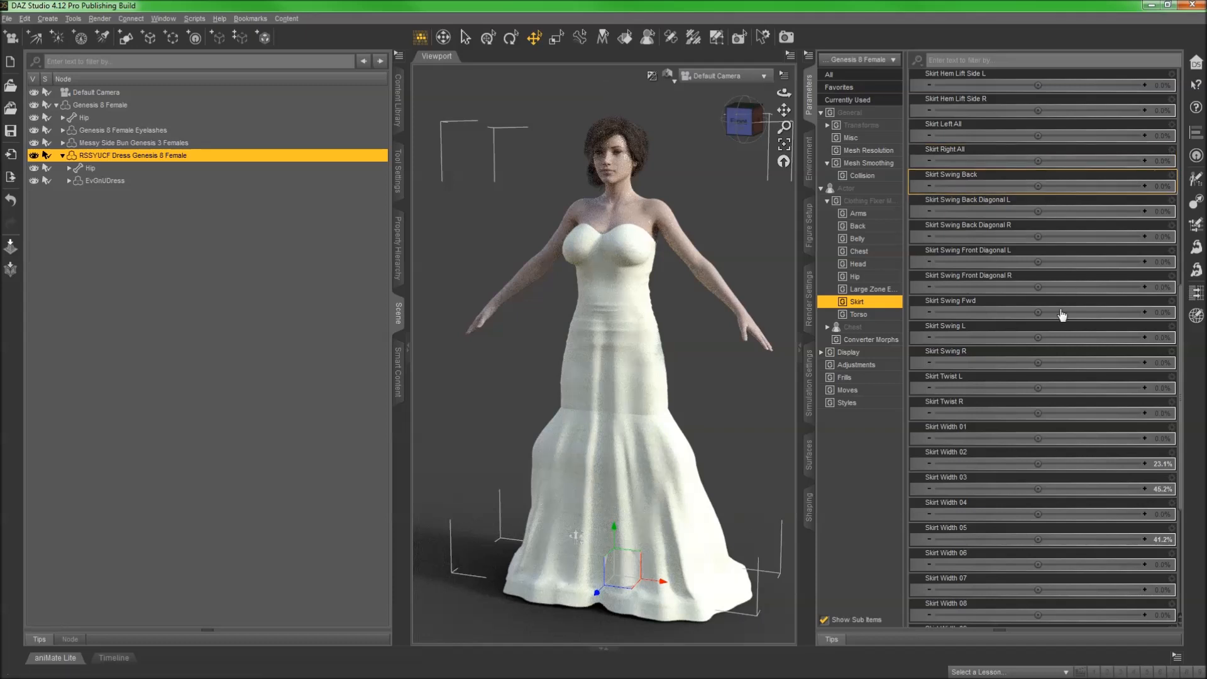
drag(1060, 313, 1088, 313)
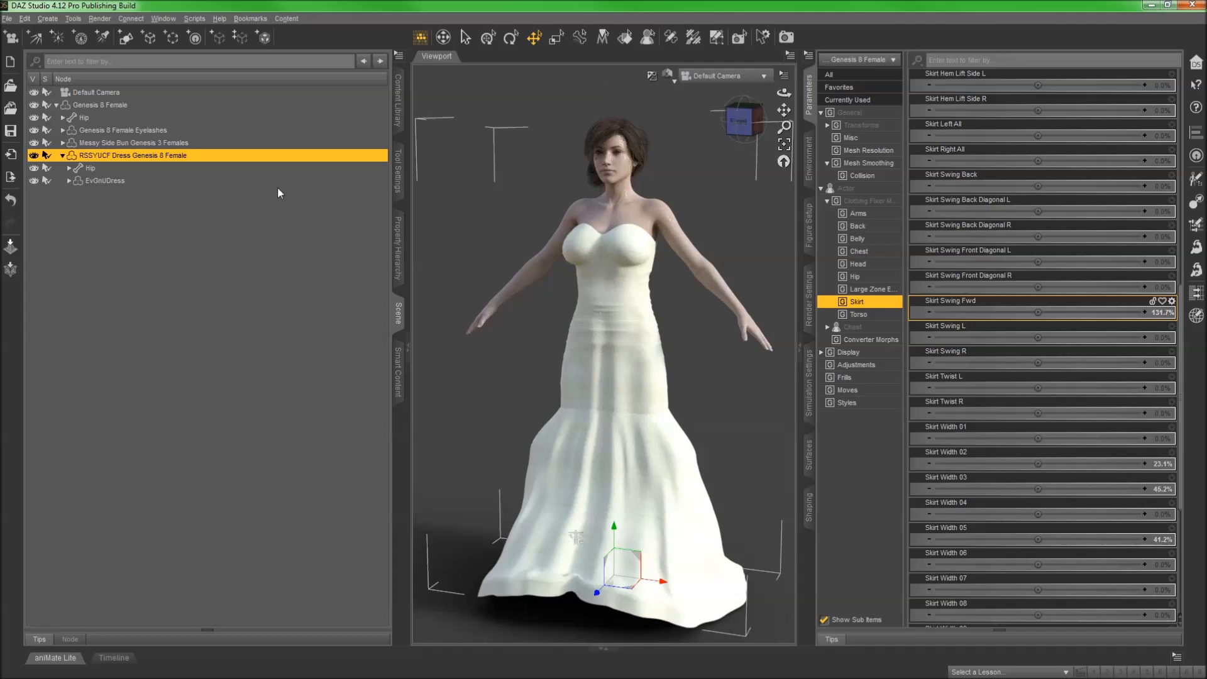
scroll(1000, 379, down, 3)
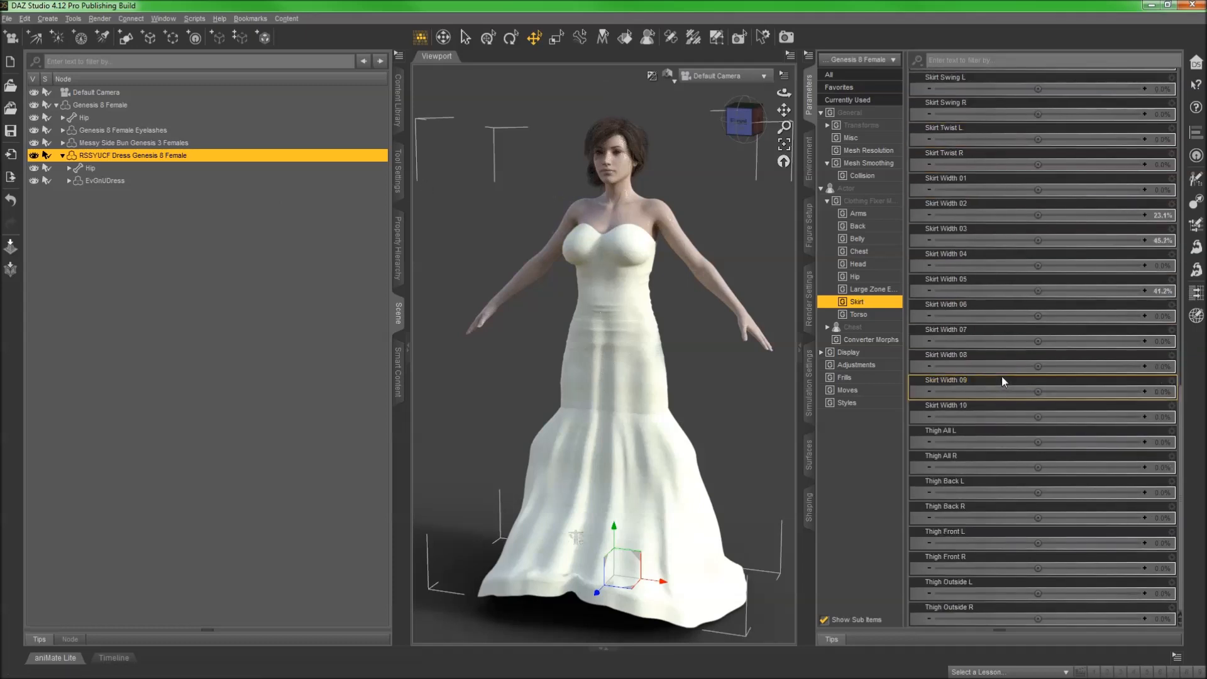